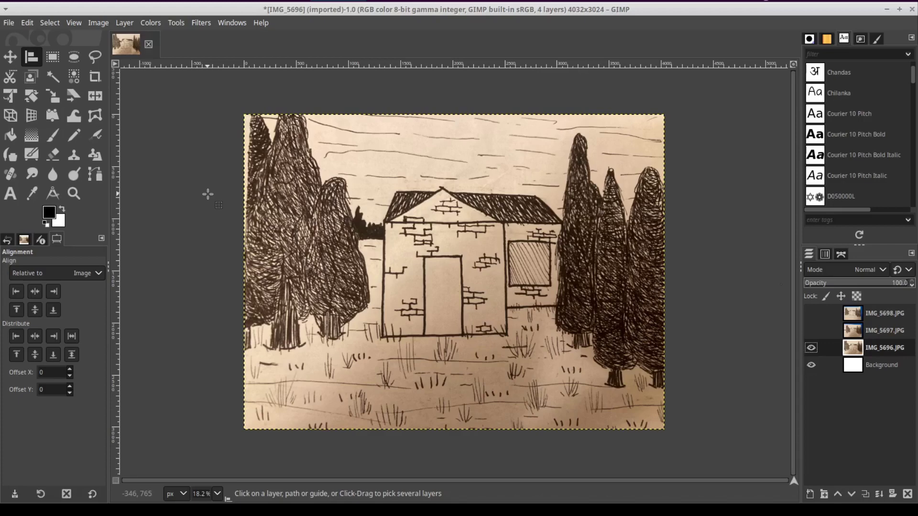
# Examine the drawing's individual pixels at 800% and 8000% zoom, ending back at the 18.2% view
pyautogui.click(217, 494)
pyautogui.click(196, 364)
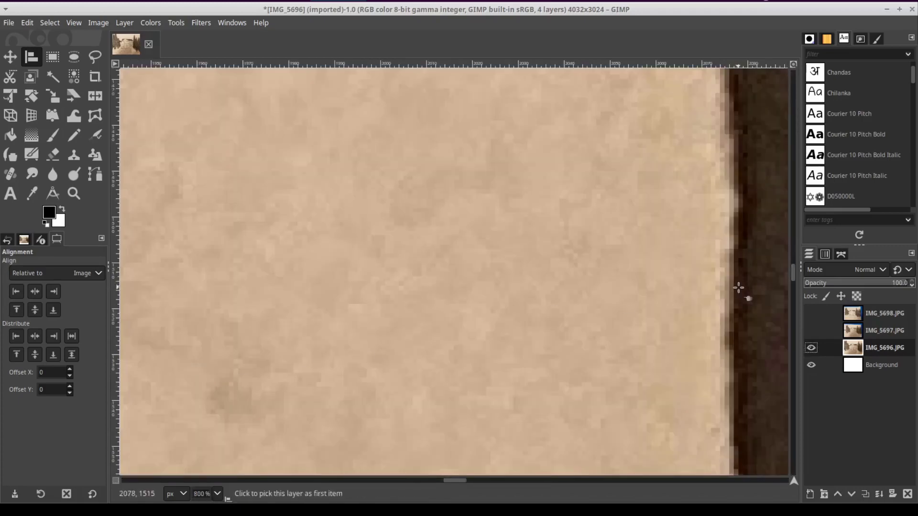
pyautogui.click(194, 494)
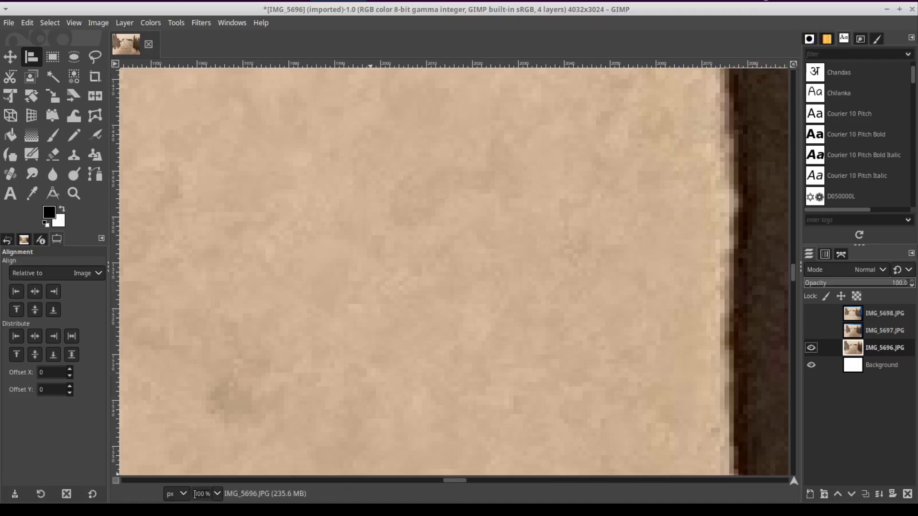
pyautogui.write('0')
pyautogui.press('Return')
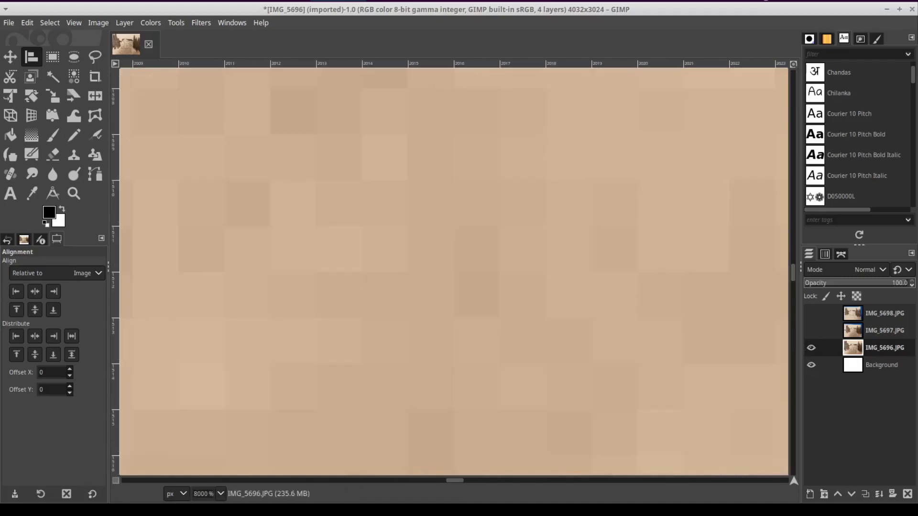
pyautogui.hscroll(6, 381, 205)
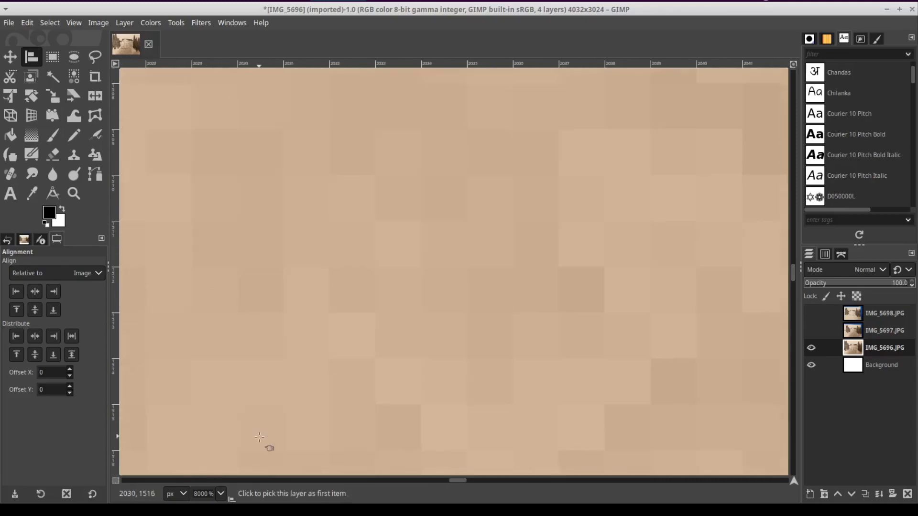
pyautogui.click(220, 494)
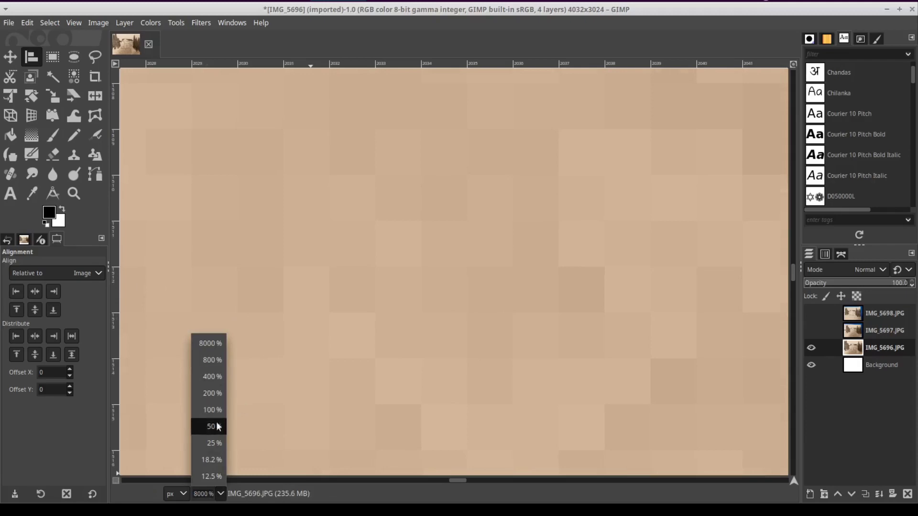
pyautogui.click(213, 459)
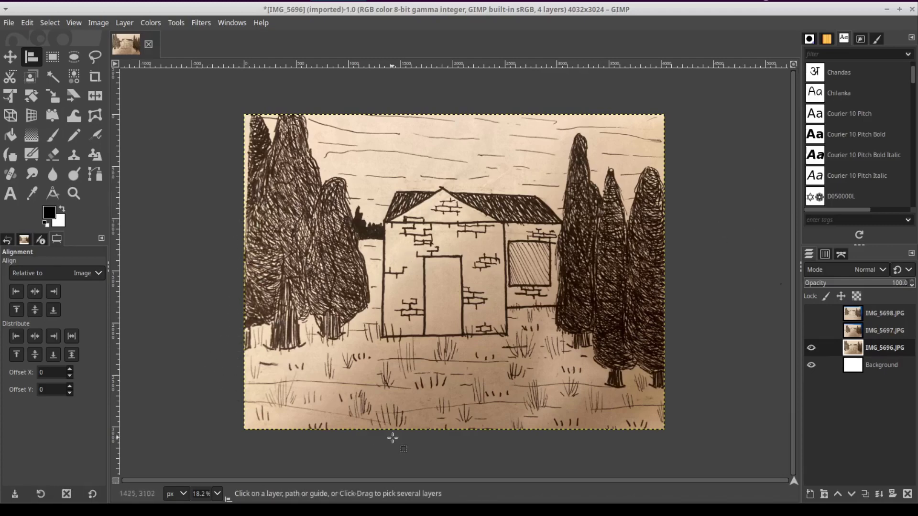
# Make the IMG_5697.JPG and IMG_5698.JPG photo layers visible
pyautogui.click(810, 334)
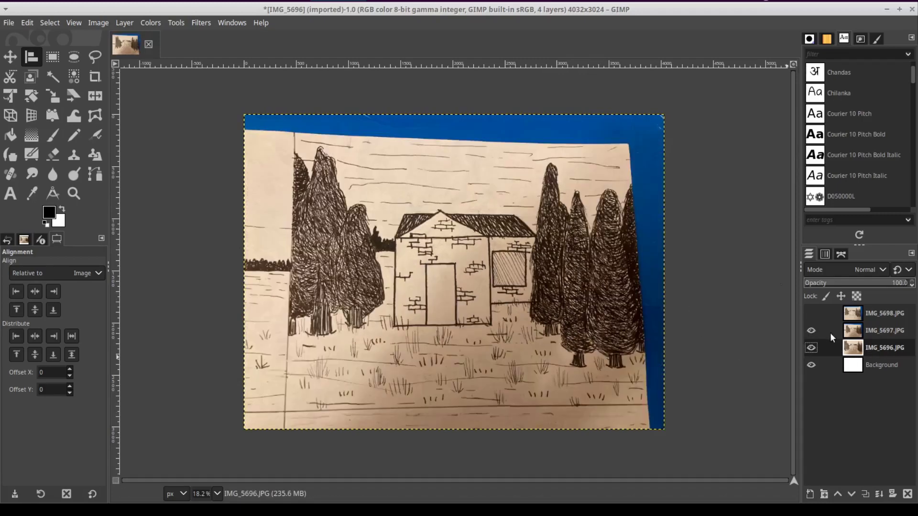
pyautogui.click(813, 311)
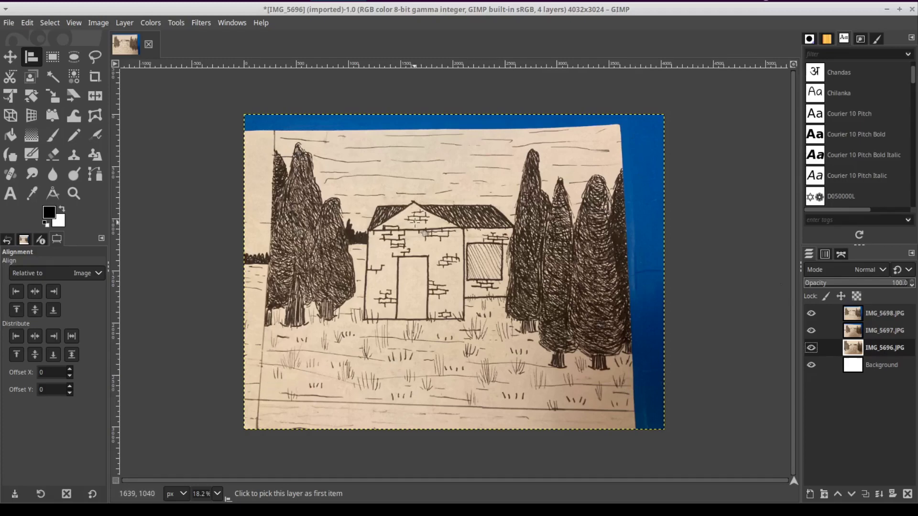
pyautogui.click(24, 21)
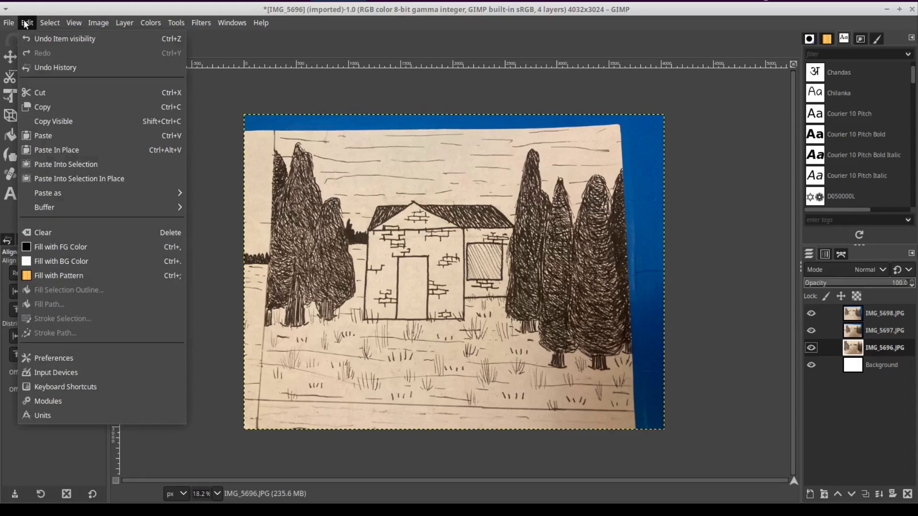
pyautogui.click(25, 23)
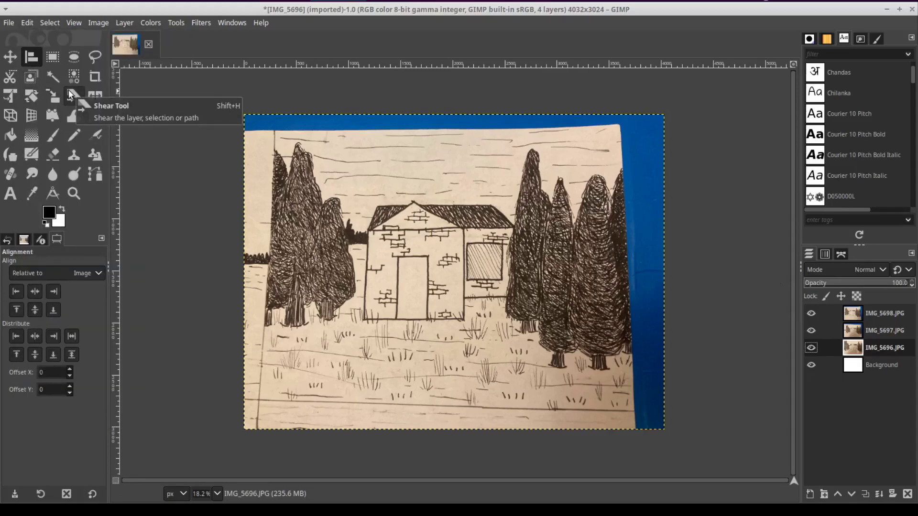
# Activate the Perspective tool with the IMG_5698.JPG layer selected, cancelling the transform started on IMG_5696.JPG
pyautogui.click(10, 115)
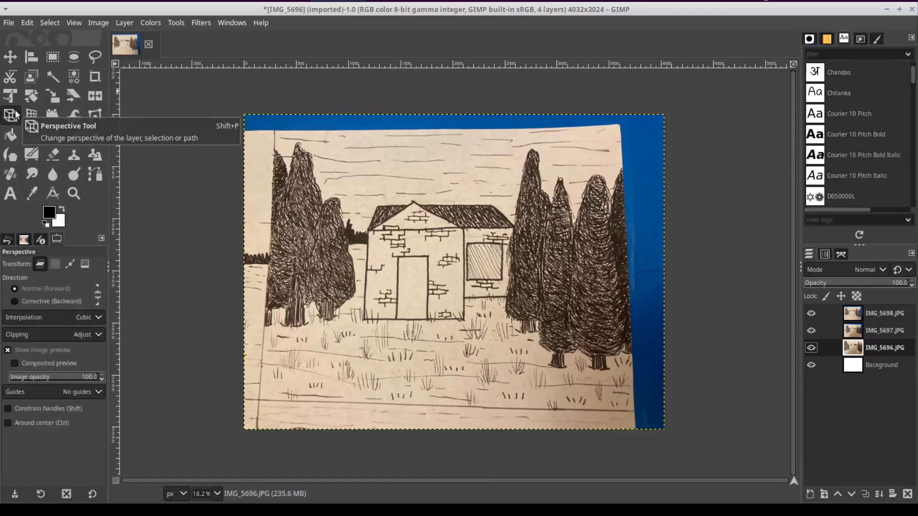
pyautogui.click(336, 133)
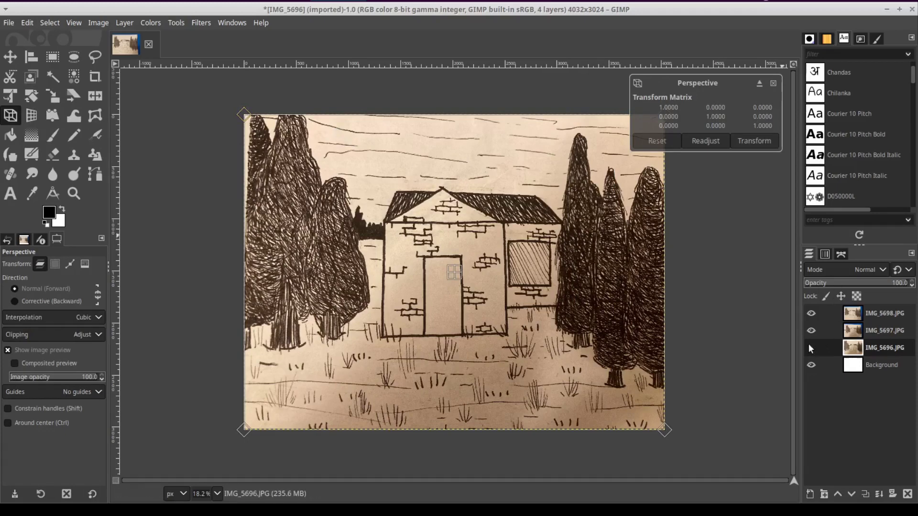
pyautogui.click(860, 316)
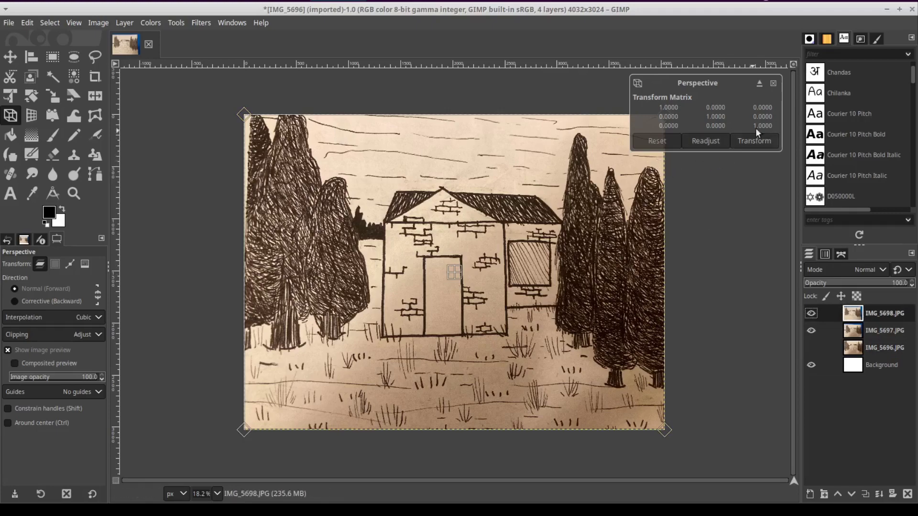
pyautogui.click(771, 85)
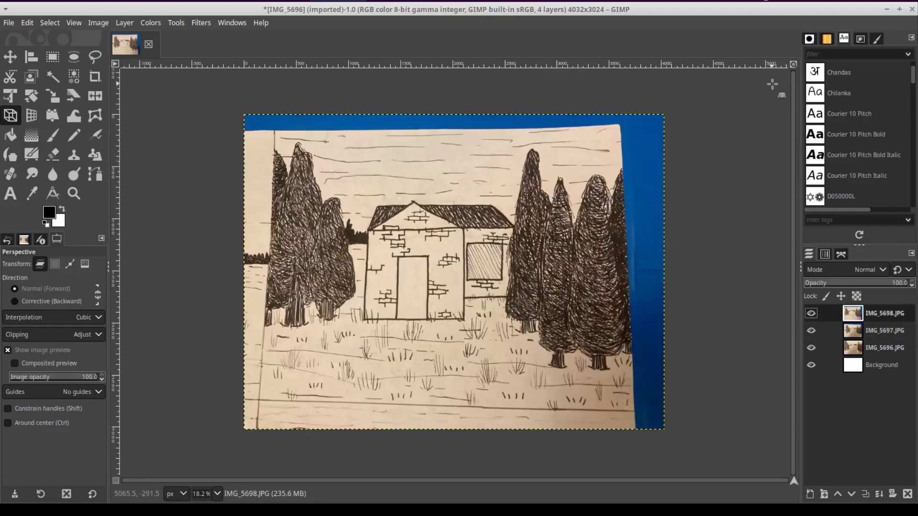
# Apply a Perspective transform to the IMG_5698.JPG layer, pulling its corners outward until the tilted paper edges look straight
pyautogui.click(472, 227)
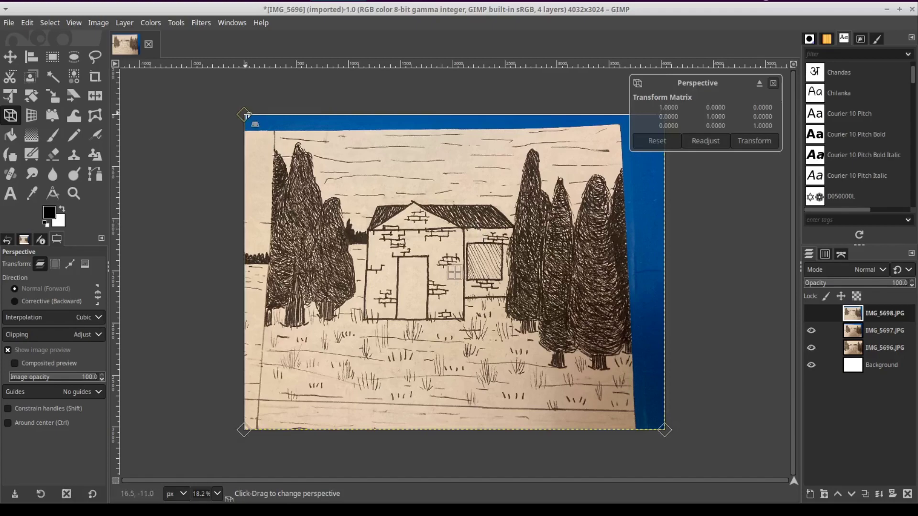
pyautogui.moveTo(244, 114)
pyautogui.mouseDown()
pyautogui.moveTo(221, 106)
pyautogui.moveTo(230, 110)
pyautogui.mouseUp()
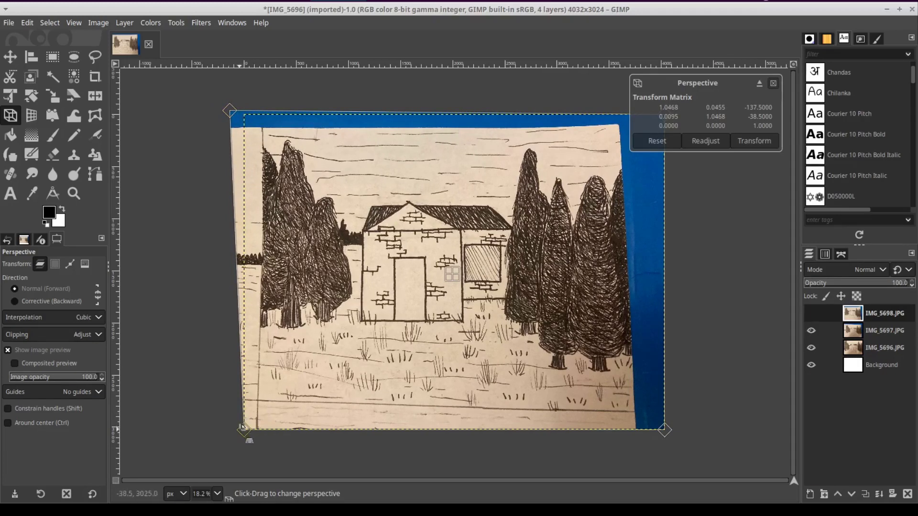
pyautogui.moveTo(243, 430); pyautogui.dragTo(247, 439)
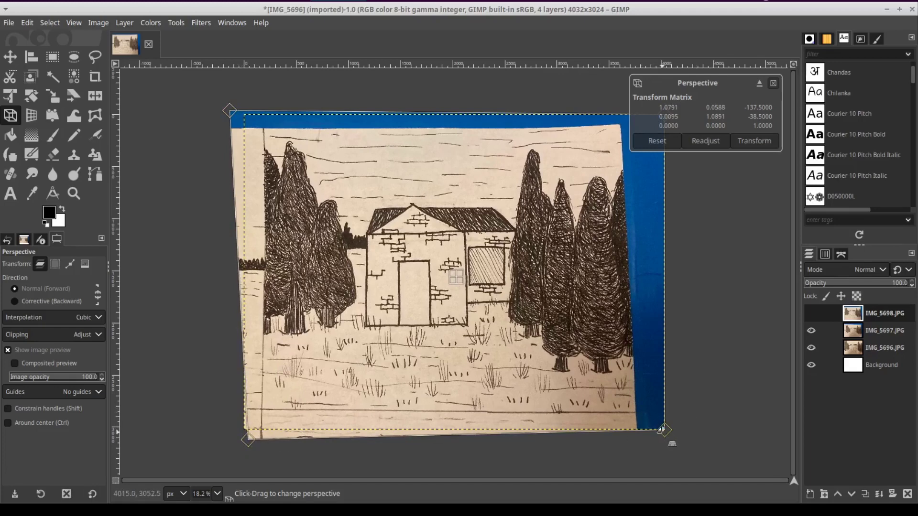
pyautogui.moveTo(663, 426); pyautogui.dragTo(665, 423)
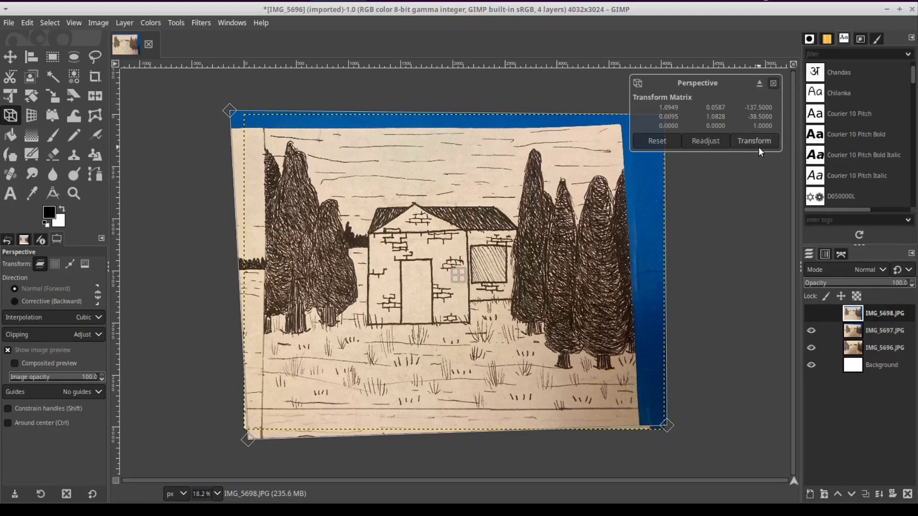
pyautogui.moveTo(617, 133); pyautogui.dragTo(628, 136)
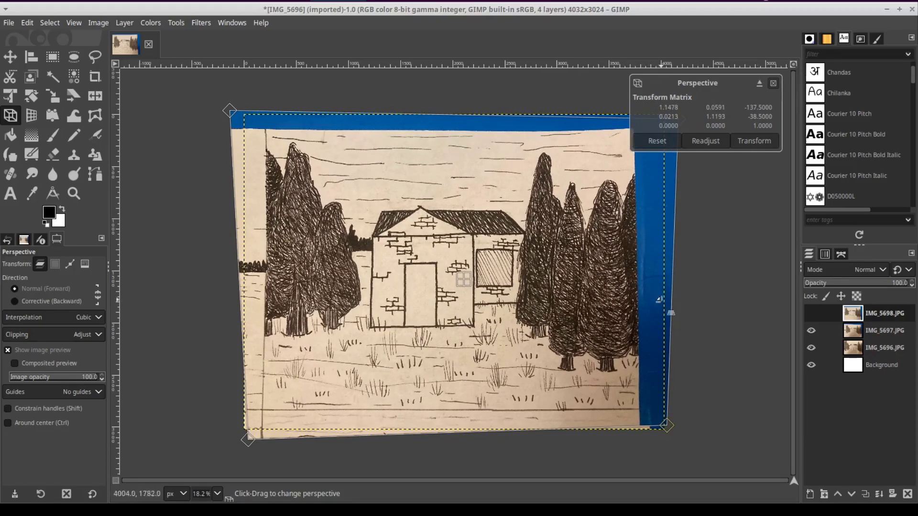
pyautogui.moveTo(615, 121); pyautogui.dragTo(529, 150)
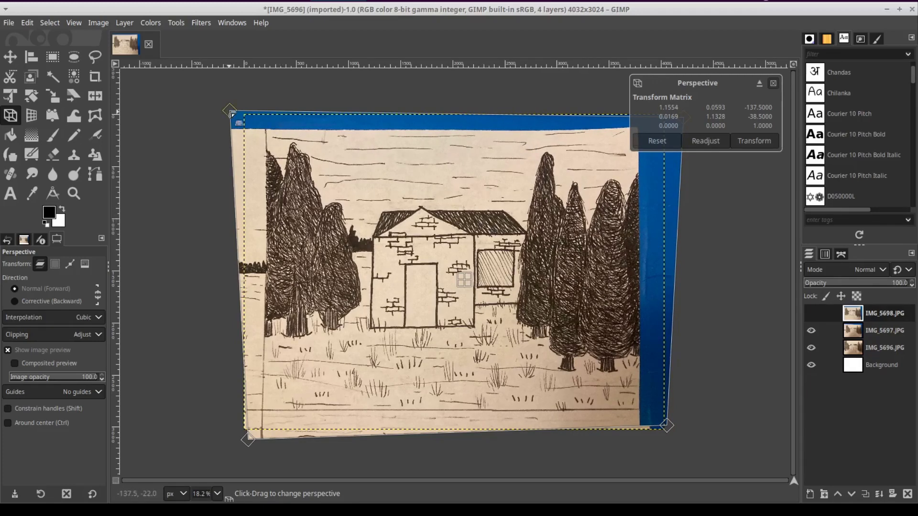
pyautogui.moveTo(230, 112); pyautogui.dragTo(227, 113)
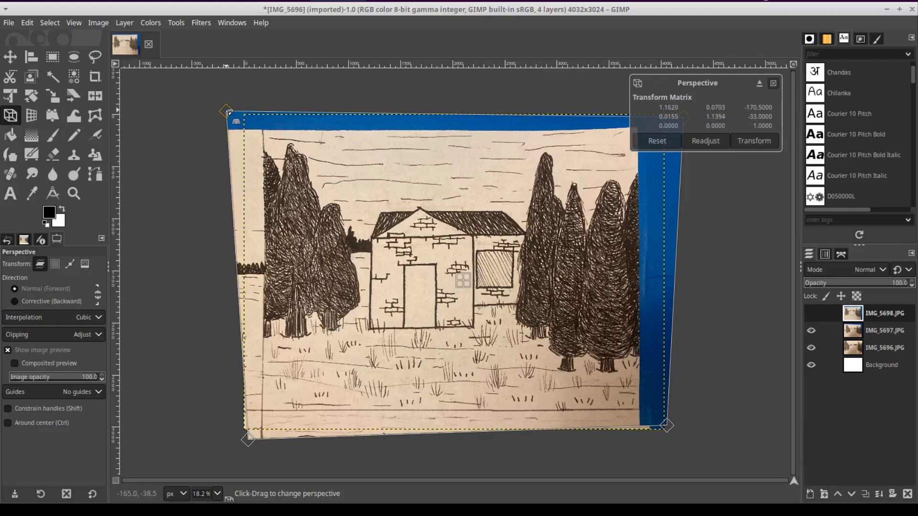
pyautogui.moveTo(228, 113); pyautogui.dragTo(227, 112)
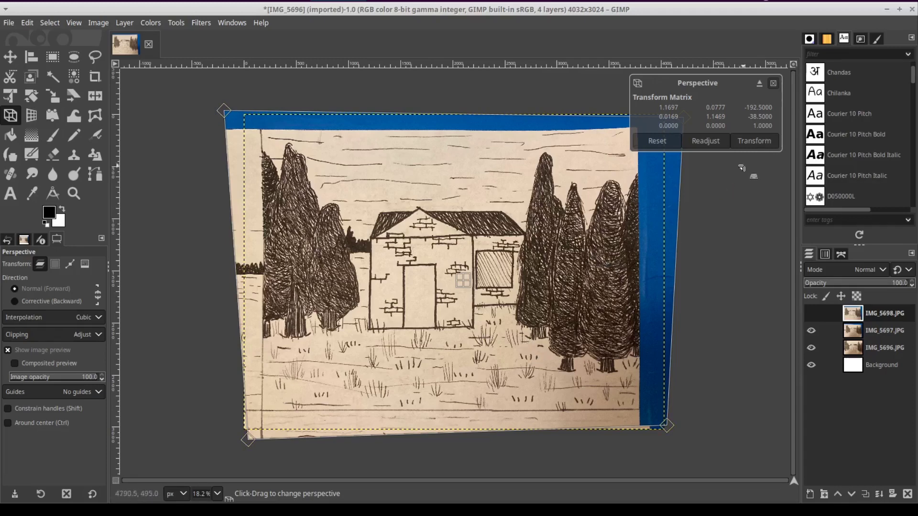
pyautogui.click(753, 142)
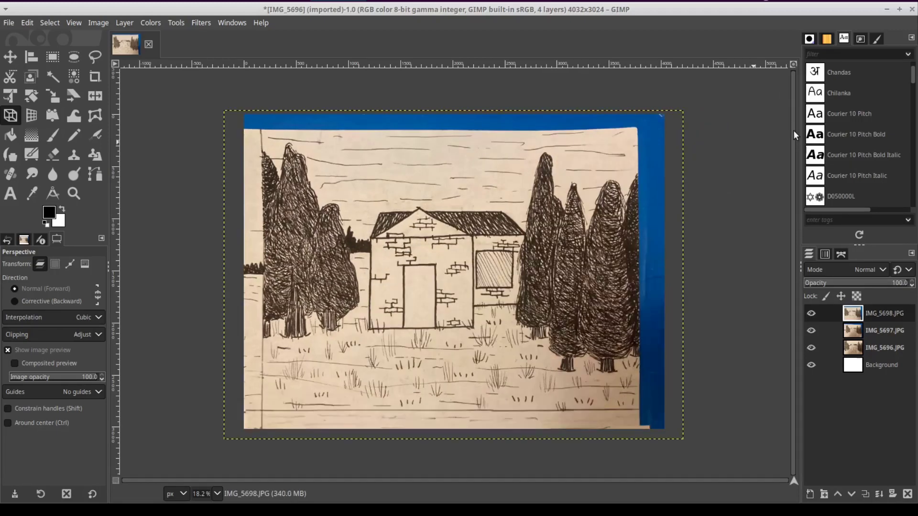
# Delete the IMG_5697.JPG and IMG_5696.JPG layers
pyautogui.click(880, 334)
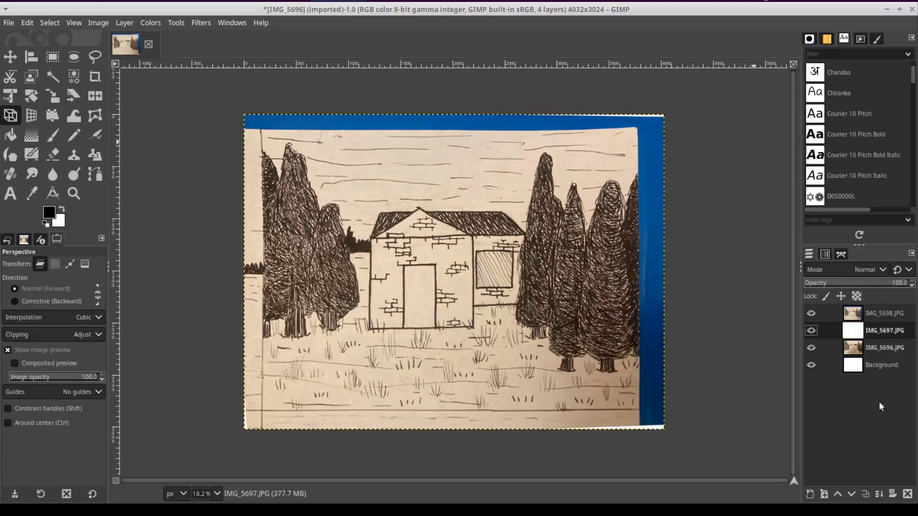
pyautogui.click(907, 494)
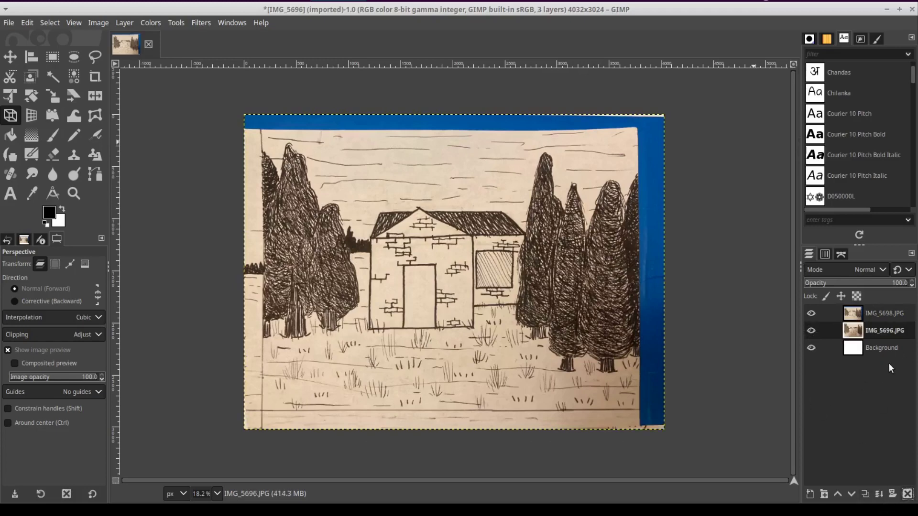
pyautogui.click(907, 494)
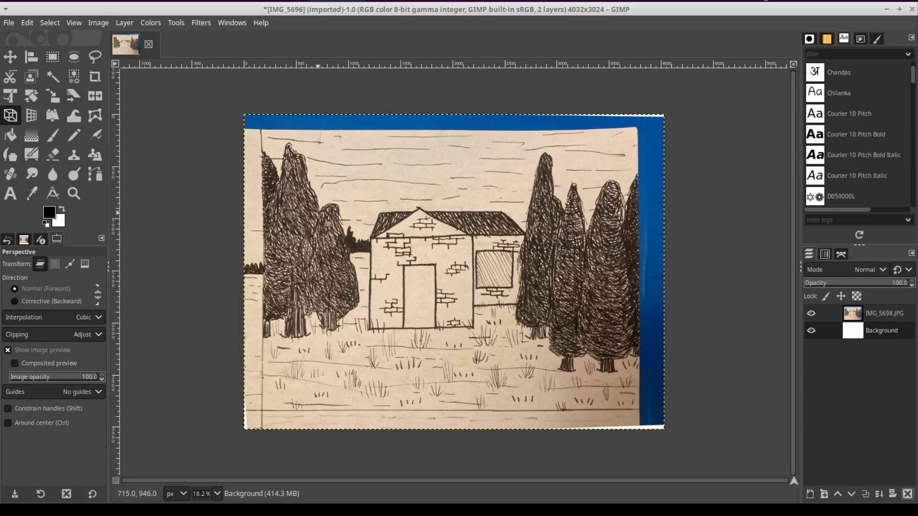
# Crop the image to the drawing at 3641 × 2678 px from position 149, 149, and fit the Background layer to the image size
pyautogui.click(94, 79)
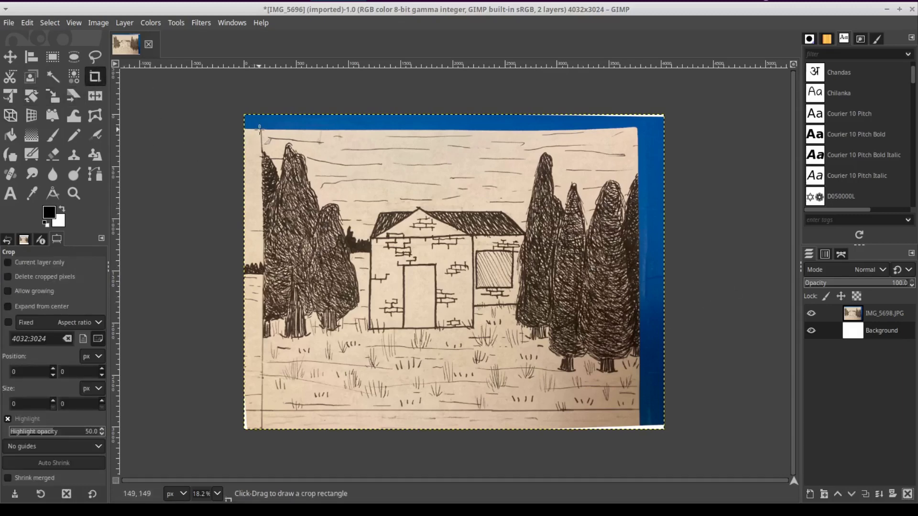
pyautogui.moveTo(259, 128); pyautogui.dragTo(639, 409)
pyautogui.press('Return')
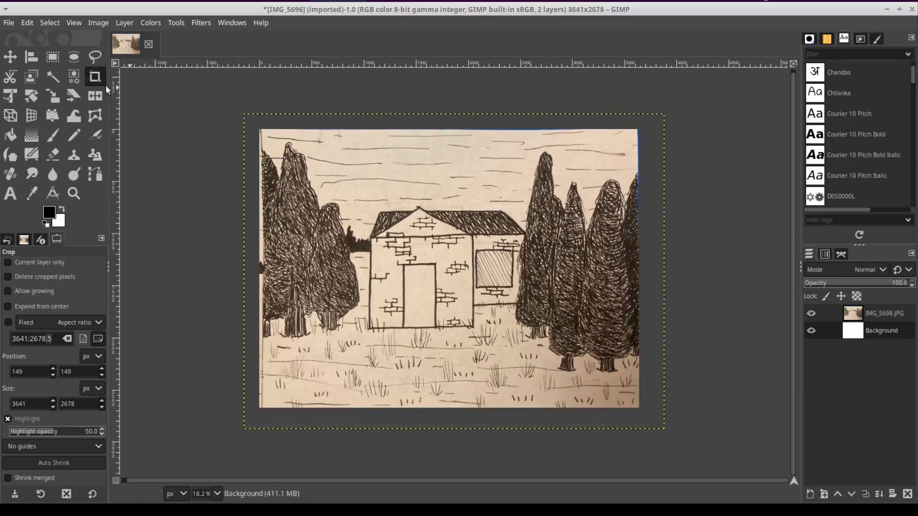
pyautogui.click(124, 23)
pyautogui.click(155, 216)
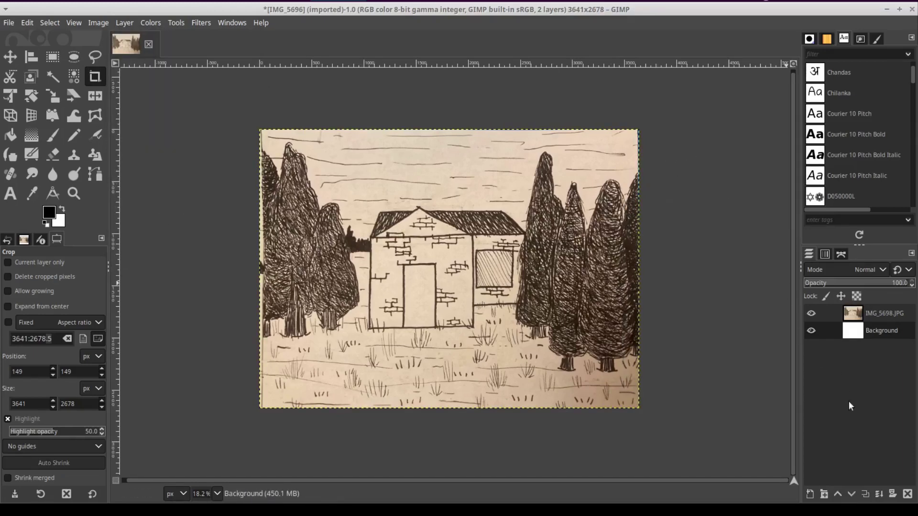
# Add two new transparency-filled layers of 3641 × 2678 px above the IMG_5698.JPG layer
pyautogui.click(869, 311)
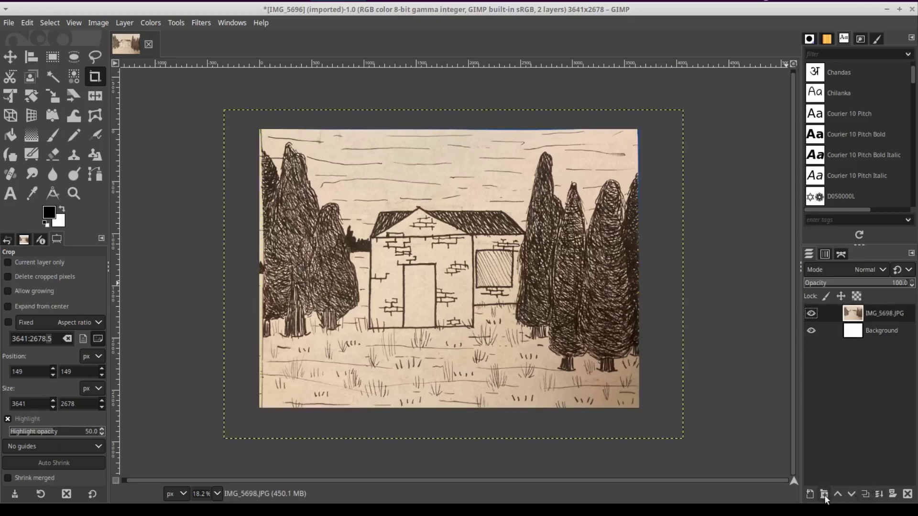
pyautogui.click(810, 494)
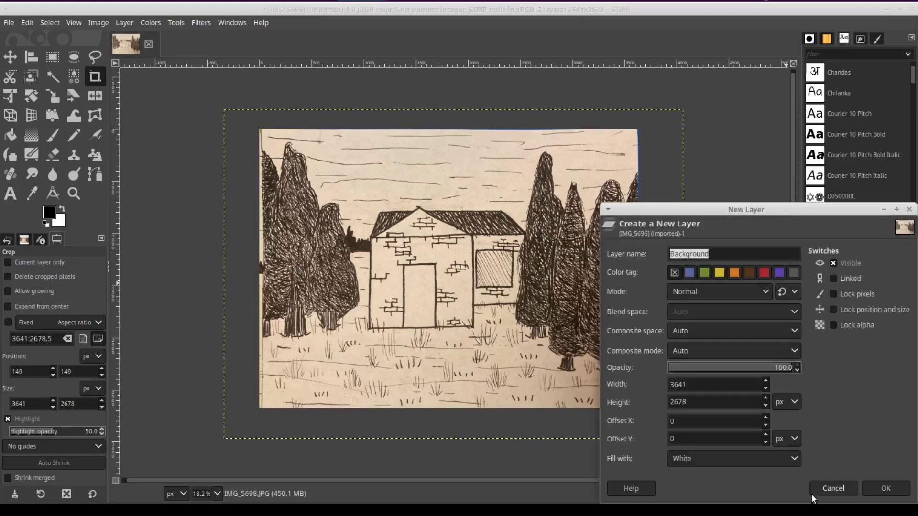
pyautogui.click(761, 461)
pyautogui.click(698, 479)
pyautogui.click(882, 485)
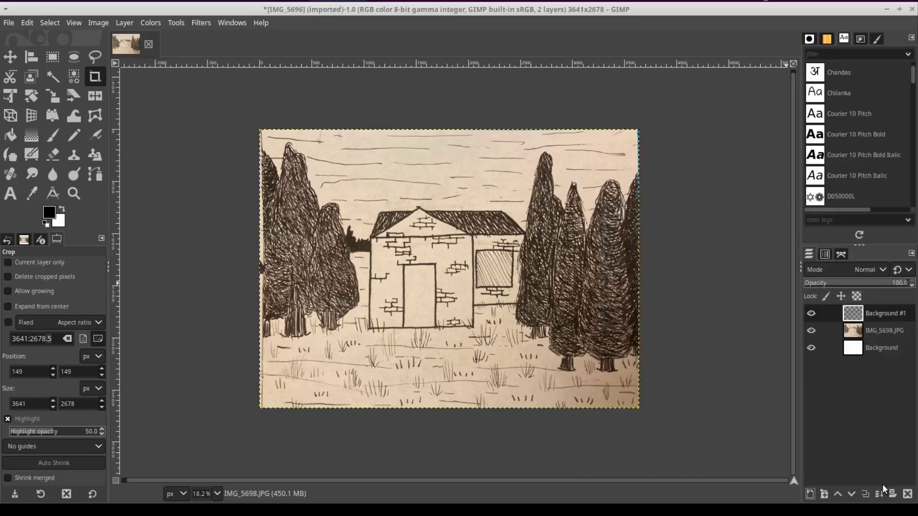
pyautogui.click(810, 494)
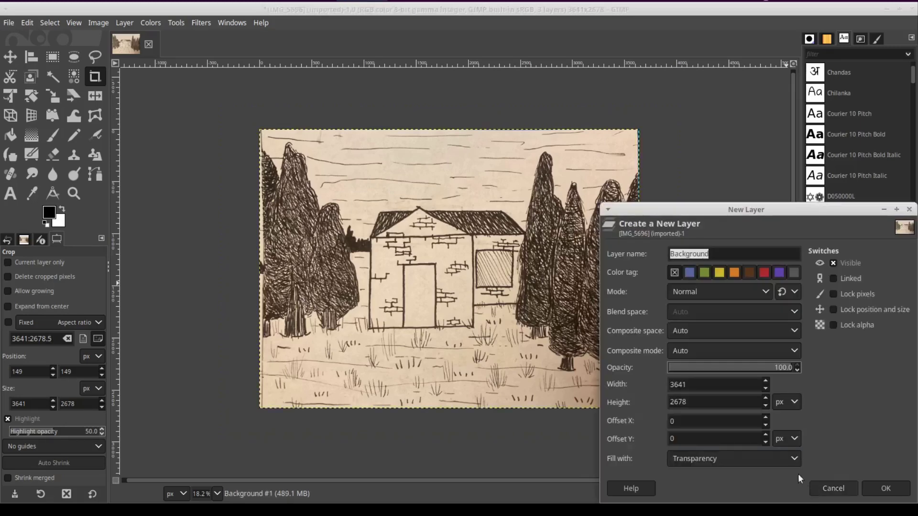
pyautogui.click(883, 493)
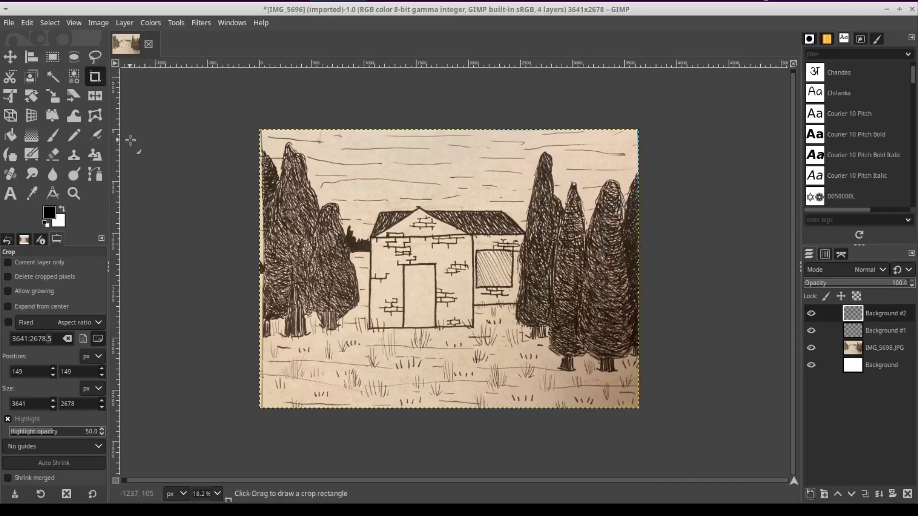
# Bucket-fill the Background #2 layer with pure red, ff0000
pyautogui.click(10, 136)
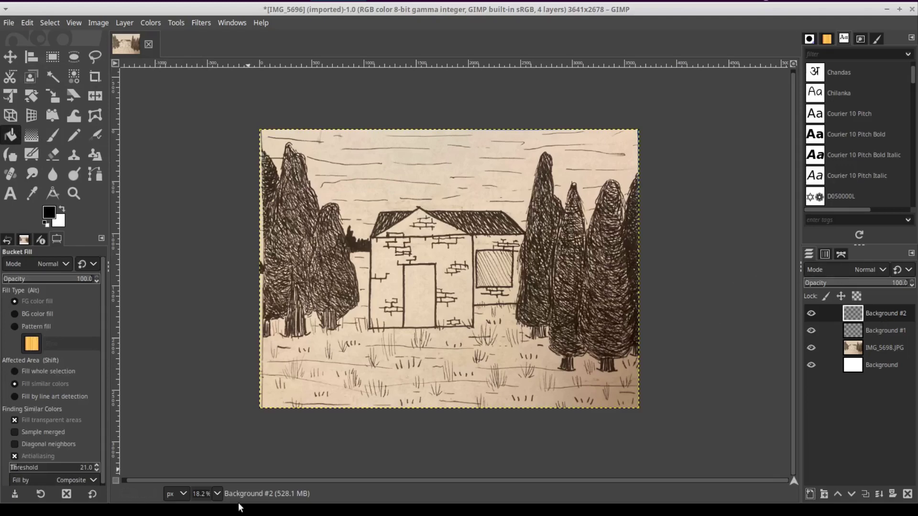
pyautogui.click(50, 212)
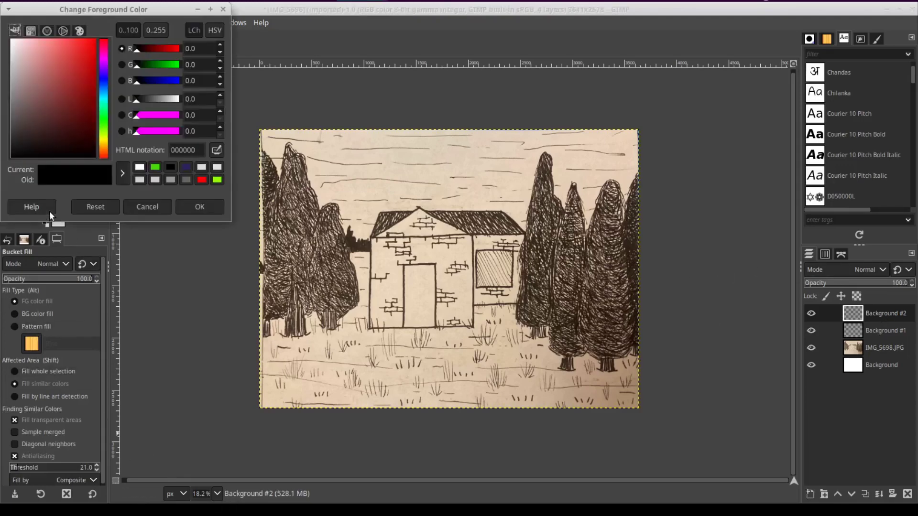
pyautogui.click(93, 42)
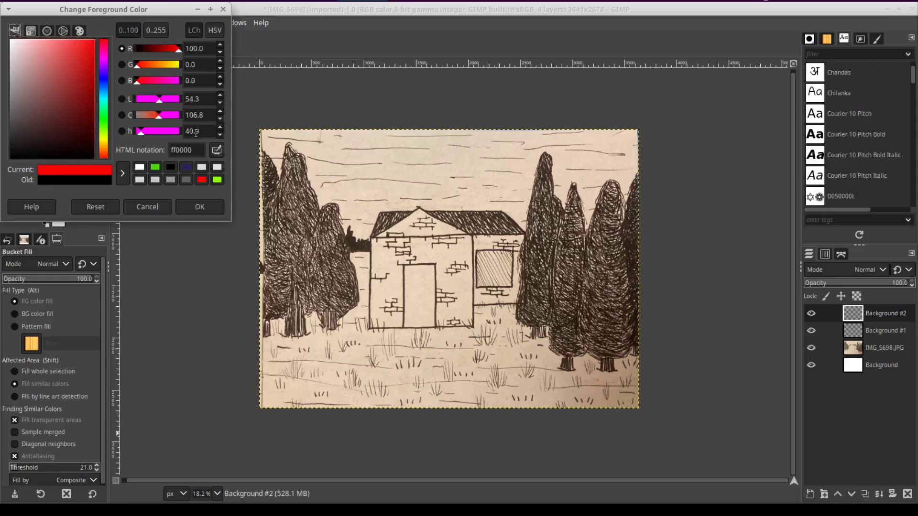
pyautogui.click(211, 202)
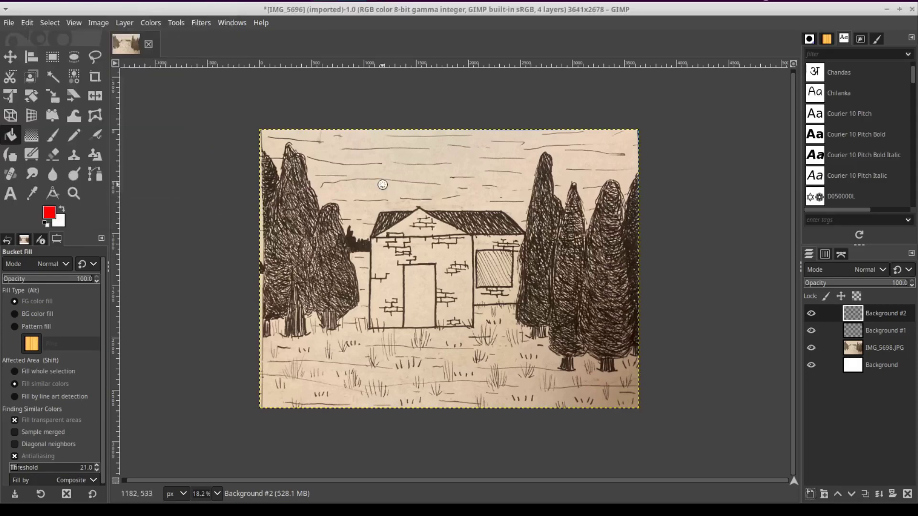
pyautogui.click(383, 185)
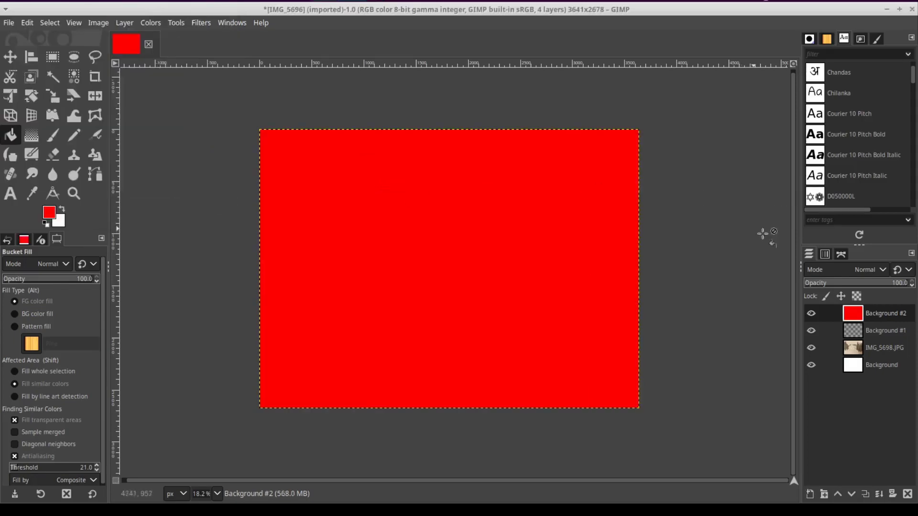
# Set the Background #2 layer's blend mode to Burn
pyautogui.click(855, 272)
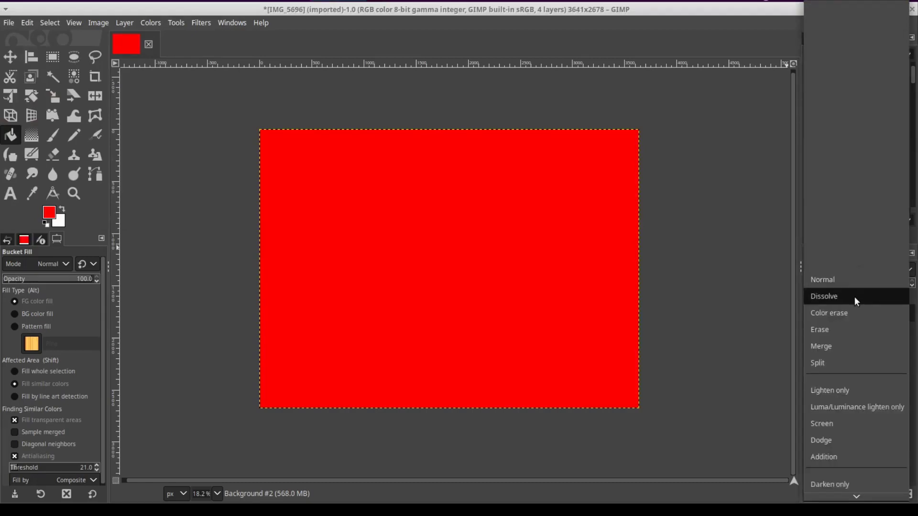
pyautogui.scroll(-5, 852, 299)
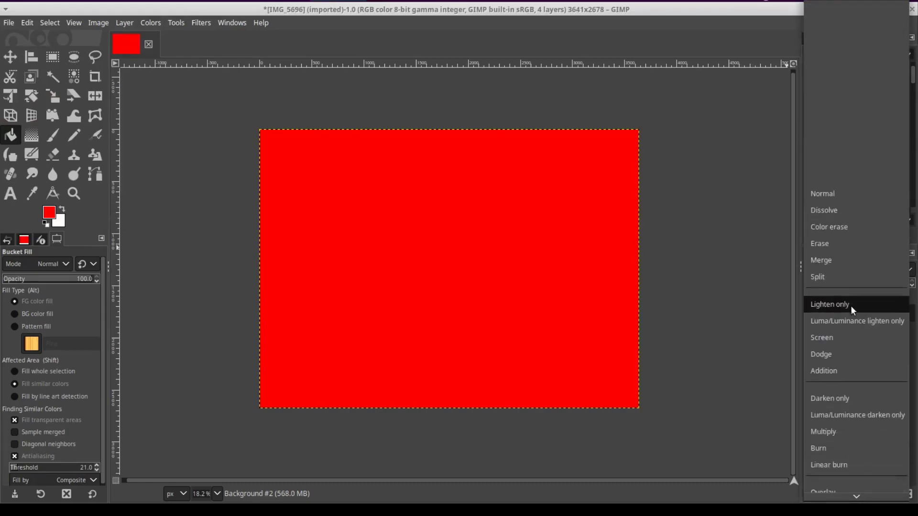
pyautogui.scroll(-6, 850, 305)
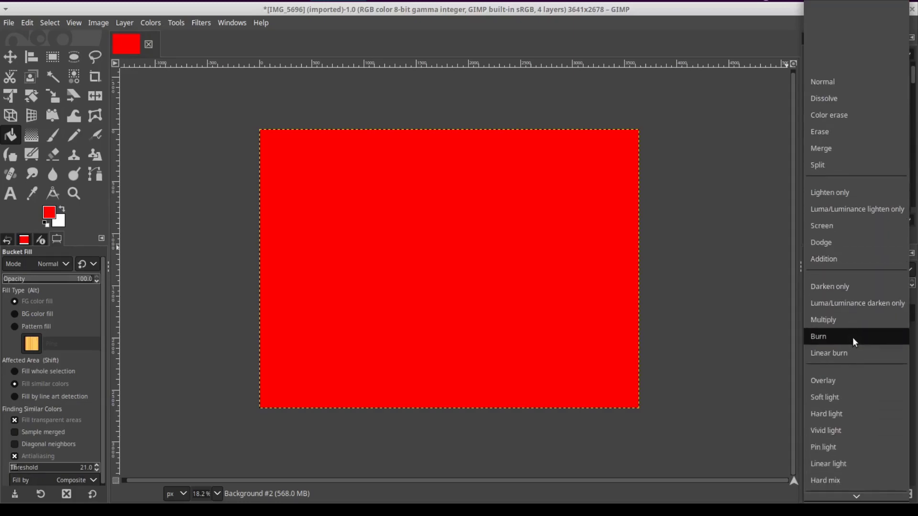
pyautogui.click(853, 337)
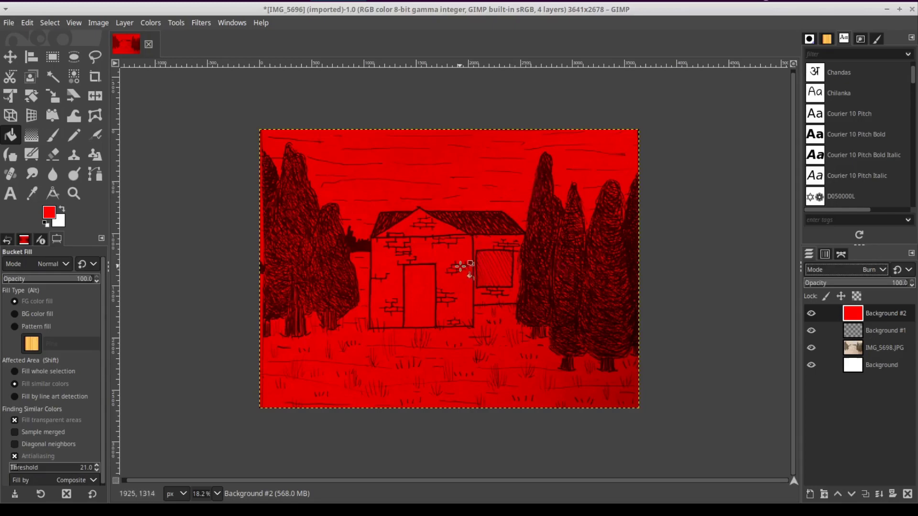
# Bucket-fill the Background #1 layer with very dark grey 292929 and set its blend mode to Dodge
pyautogui.click(871, 330)
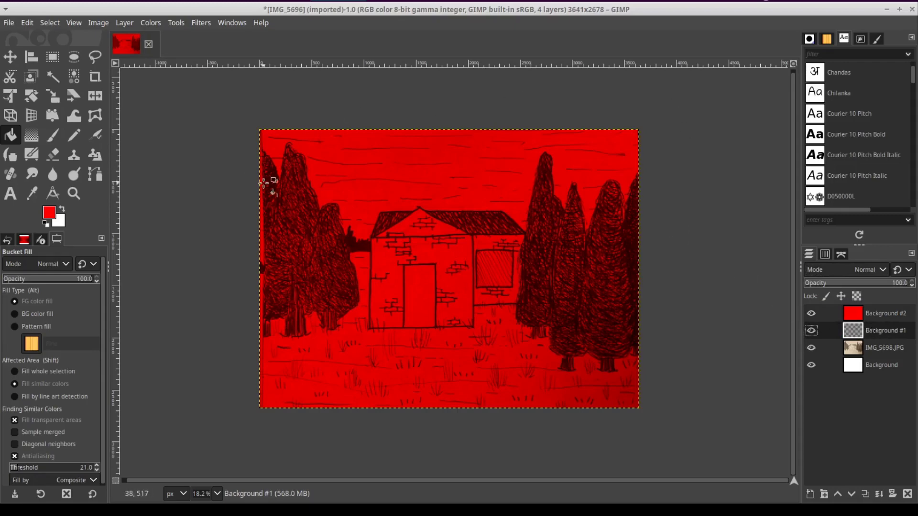
pyautogui.click(45, 223)
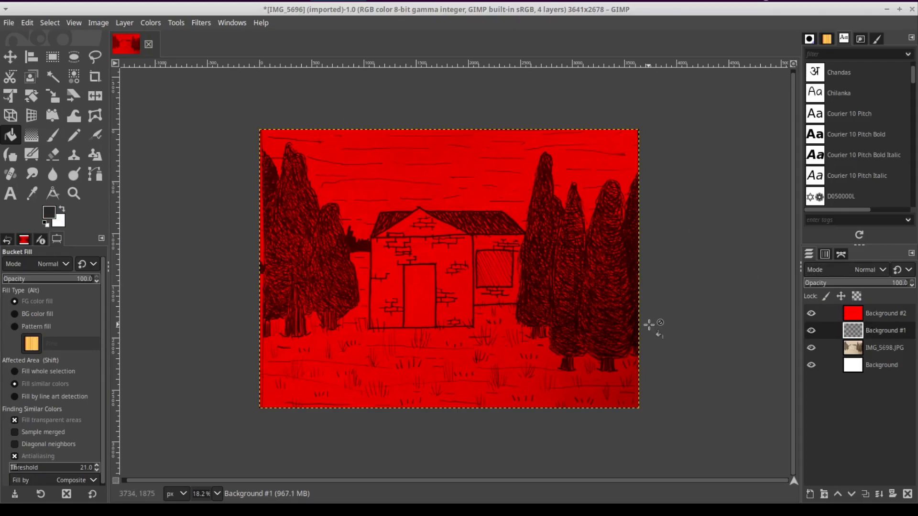
pyautogui.click(50, 212)
pyautogui.click(183, 210)
pyautogui.click(463, 187)
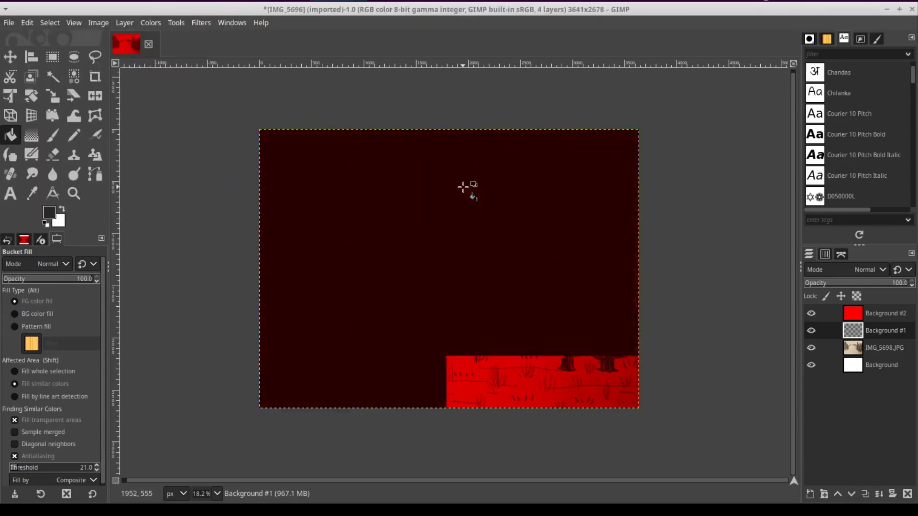
pyautogui.click(861, 272)
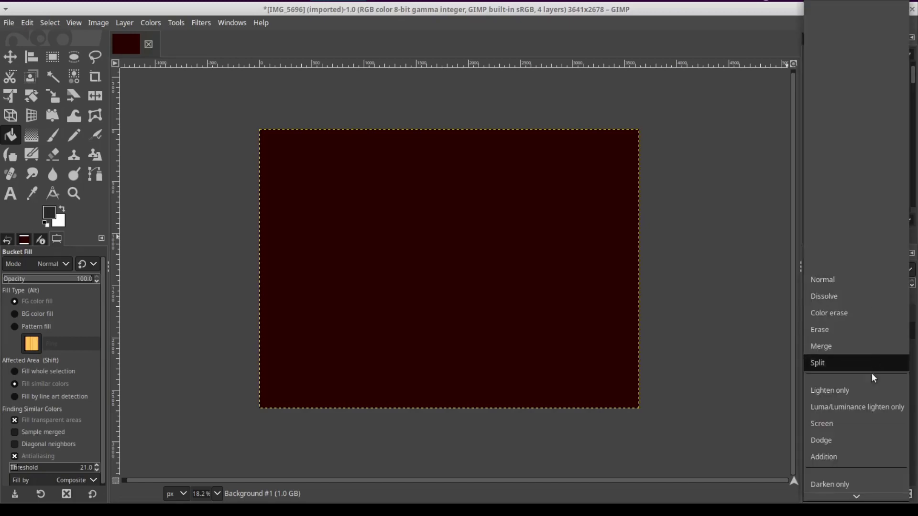
pyautogui.click(854, 428)
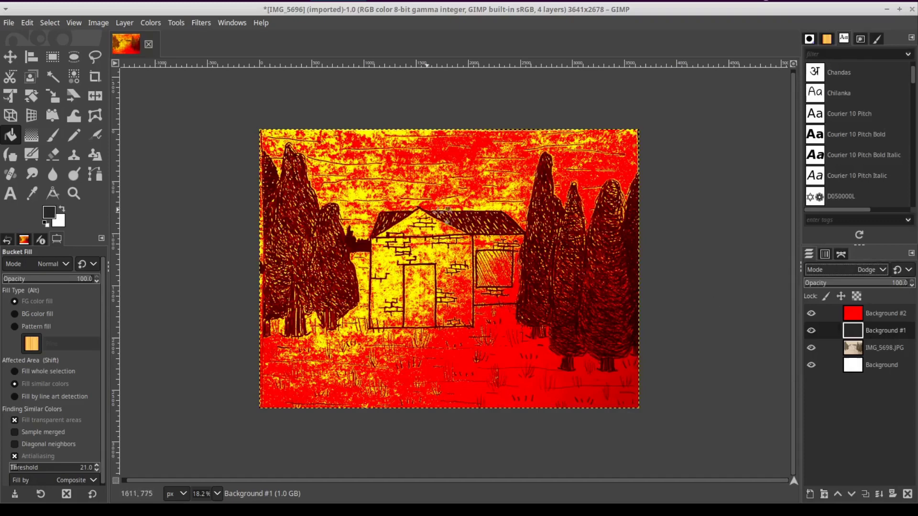
# Refill the Background #1 layer with the lighter grey 383838, followed by the still lighter grey 434343
pyautogui.click(45, 213)
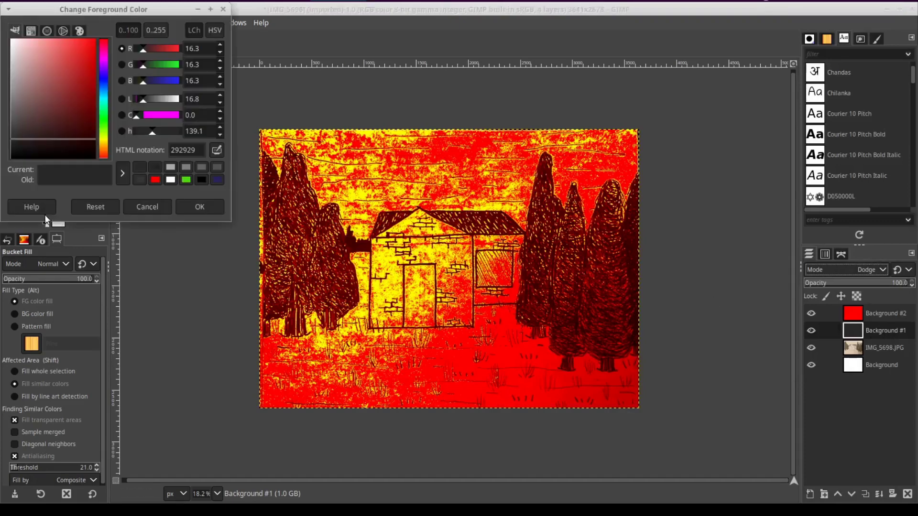
pyautogui.moveTo(12, 136); pyautogui.dragTo(9, 131)
pyautogui.click(177, 206)
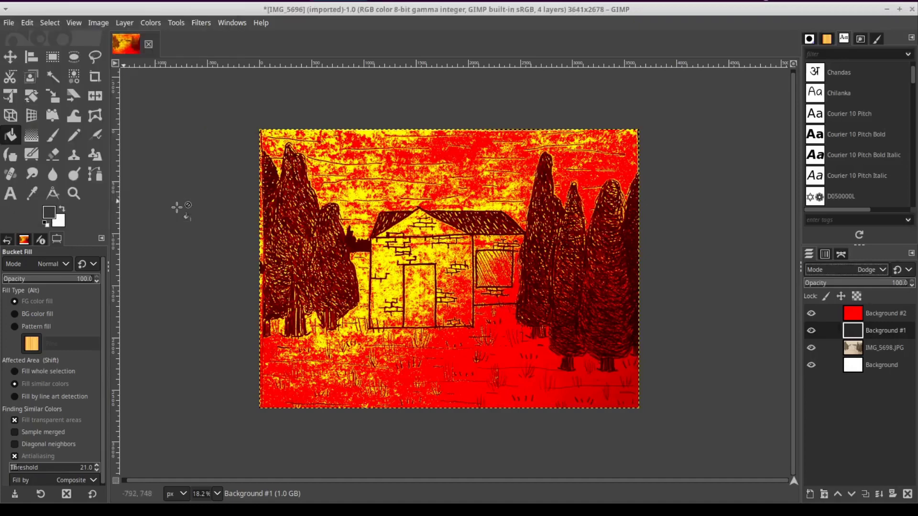
pyautogui.click(432, 199)
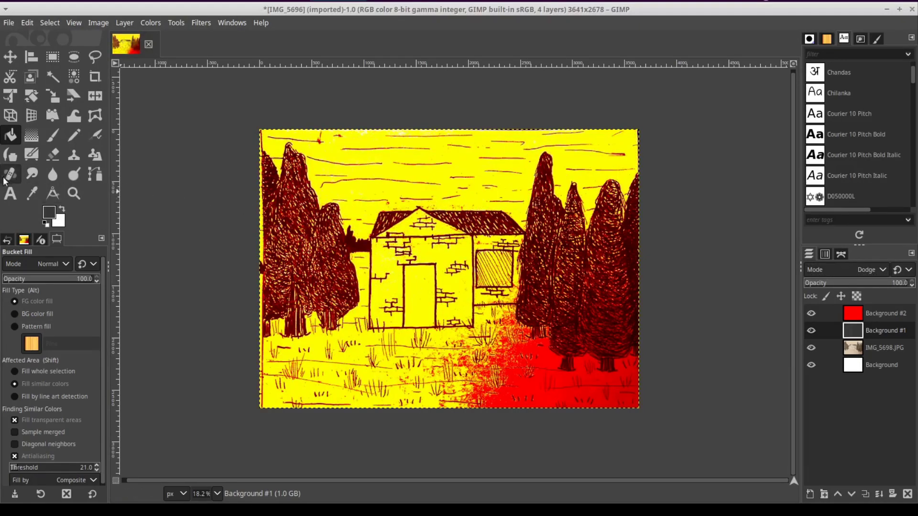
pyautogui.click(49, 213)
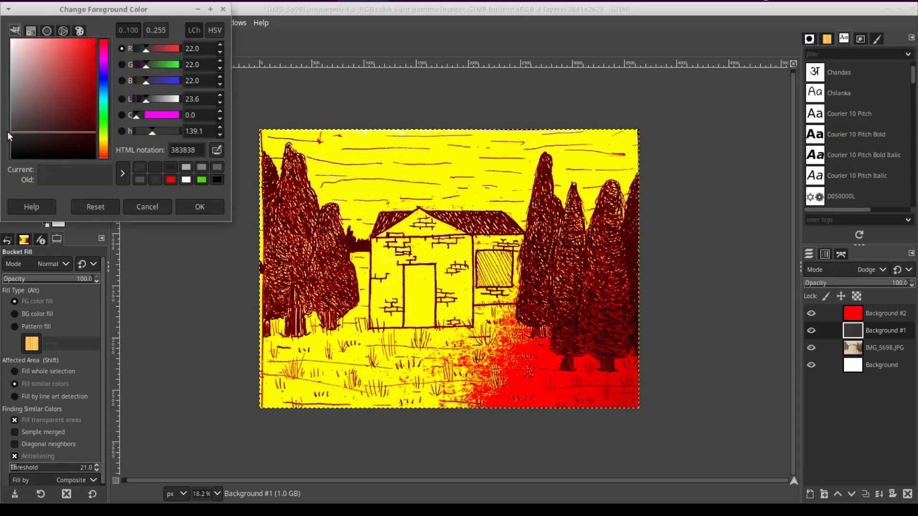
pyautogui.click(181, 207)
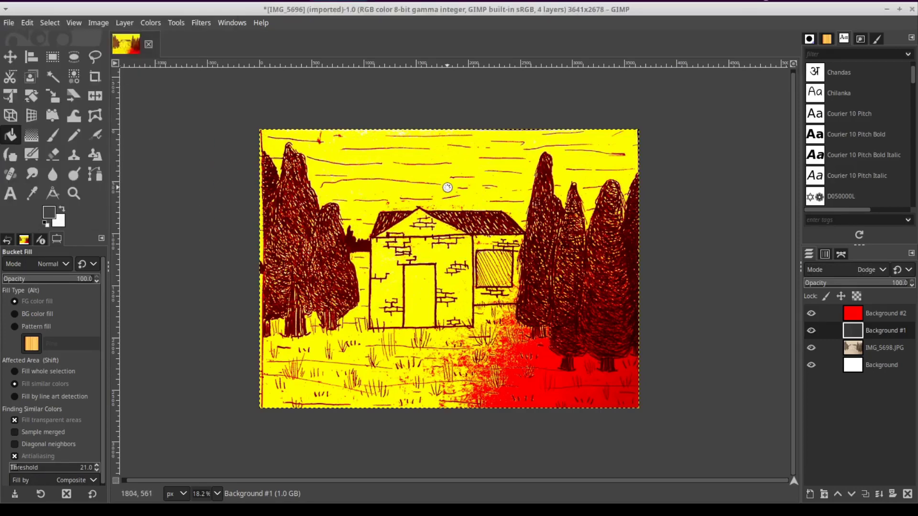
pyautogui.click(447, 186)
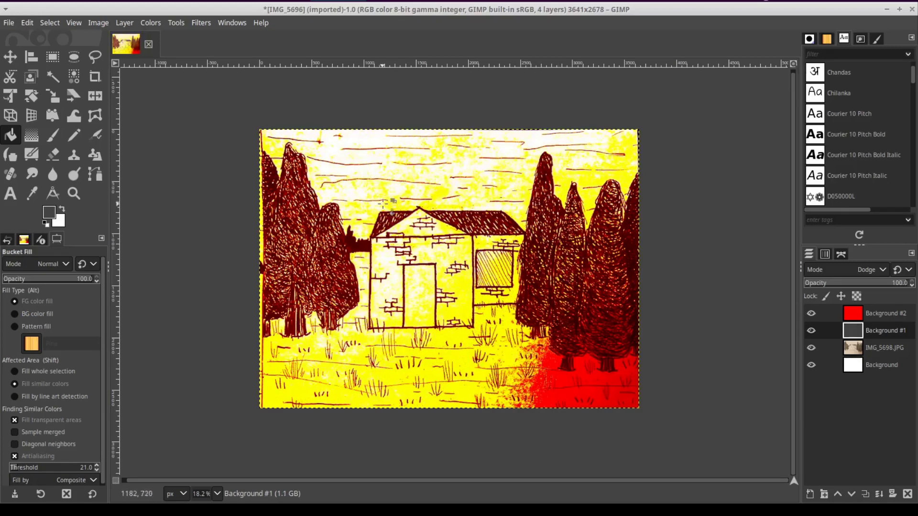
# Refill the Background #1 layer with the slightly lighter grey 4c4c4c
pyautogui.click(51, 212)
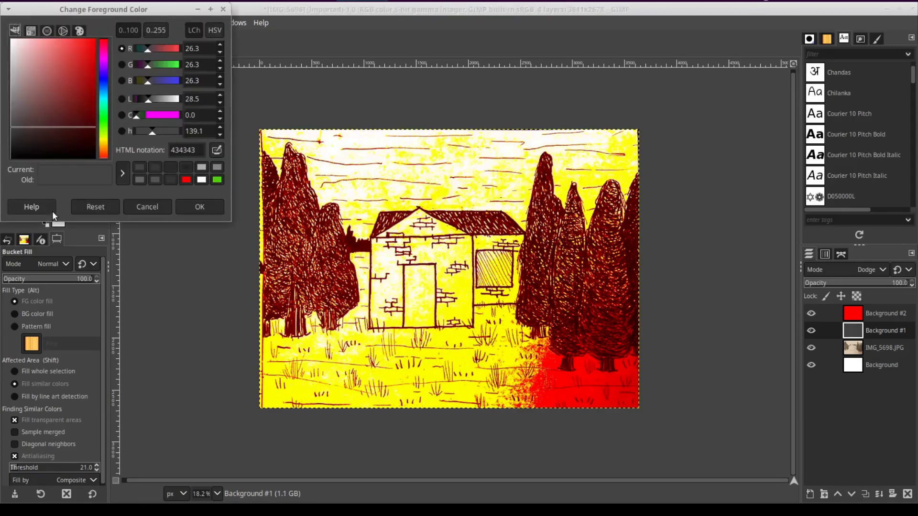
pyautogui.moveTo(13, 125); pyautogui.dragTo(10, 122)
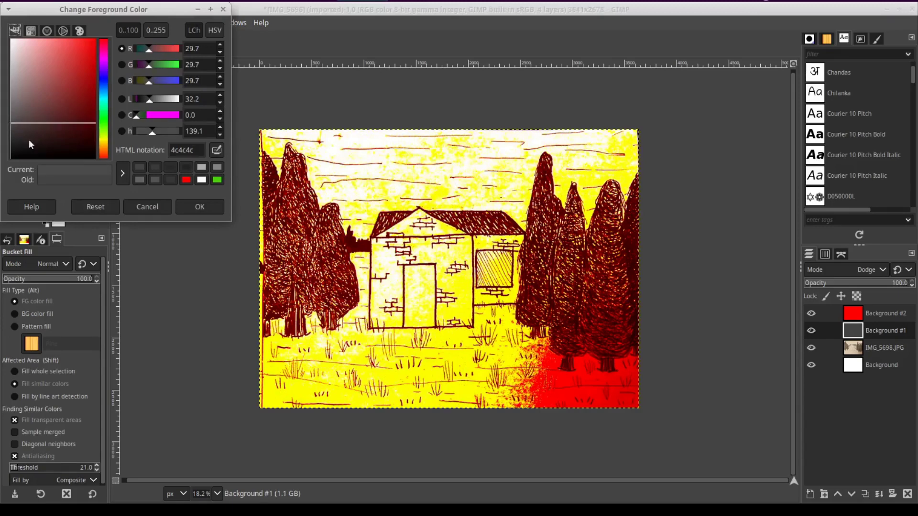
pyautogui.click(214, 206)
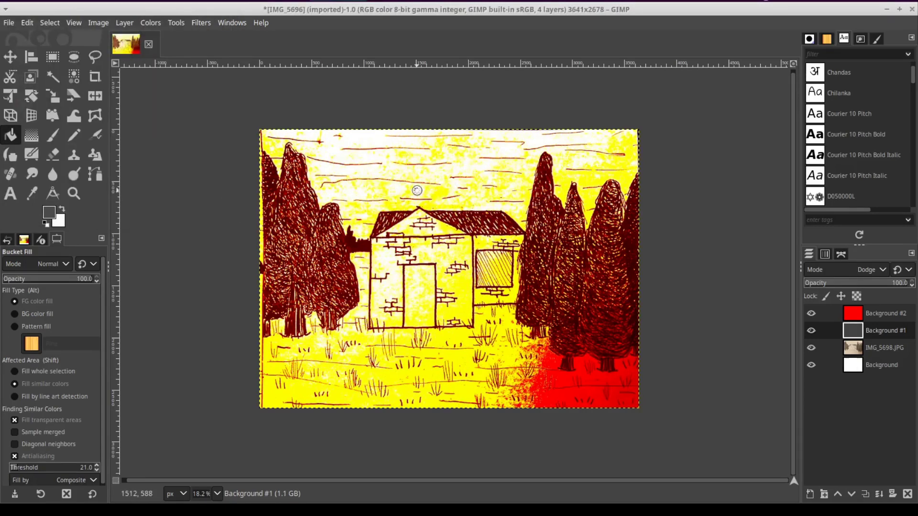
pyautogui.click(417, 190)
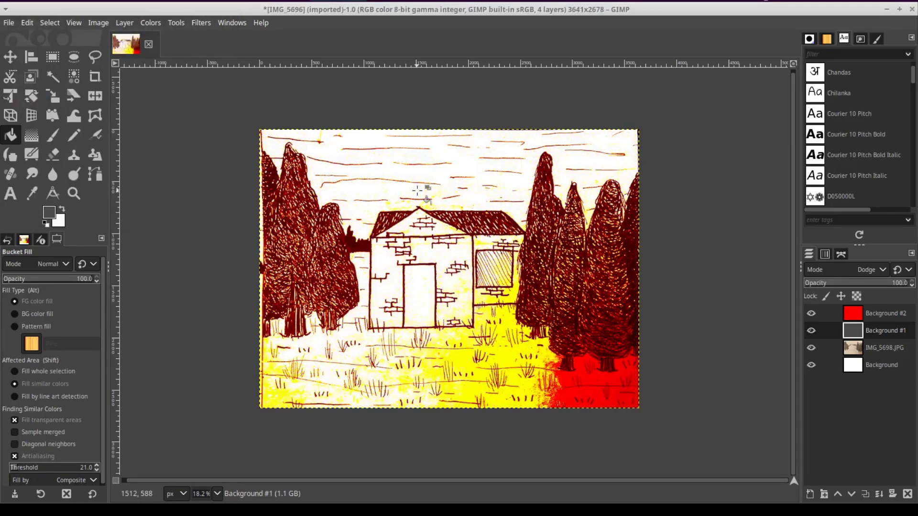
# Try a near-white f4f4f4 fill on the Background #1 layer
pyautogui.click(49, 210)
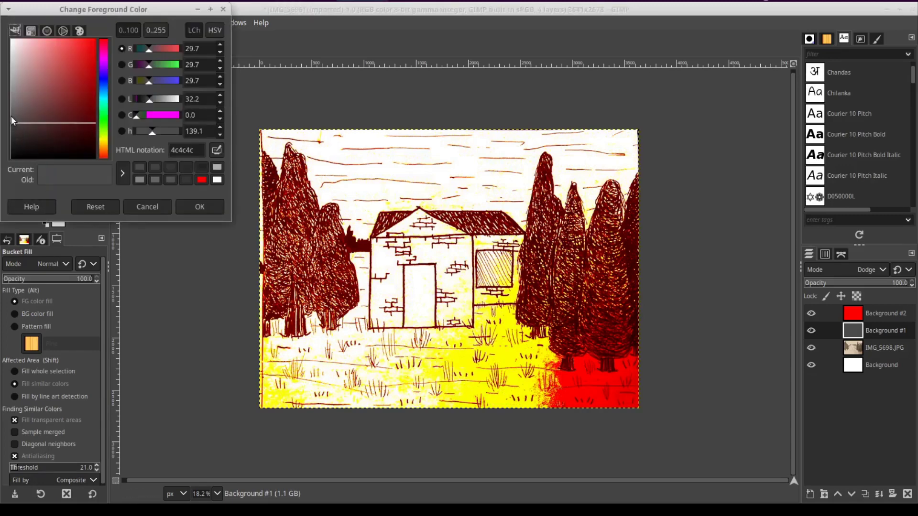
pyautogui.moveTo(13, 68); pyautogui.dragTo(11, 42)
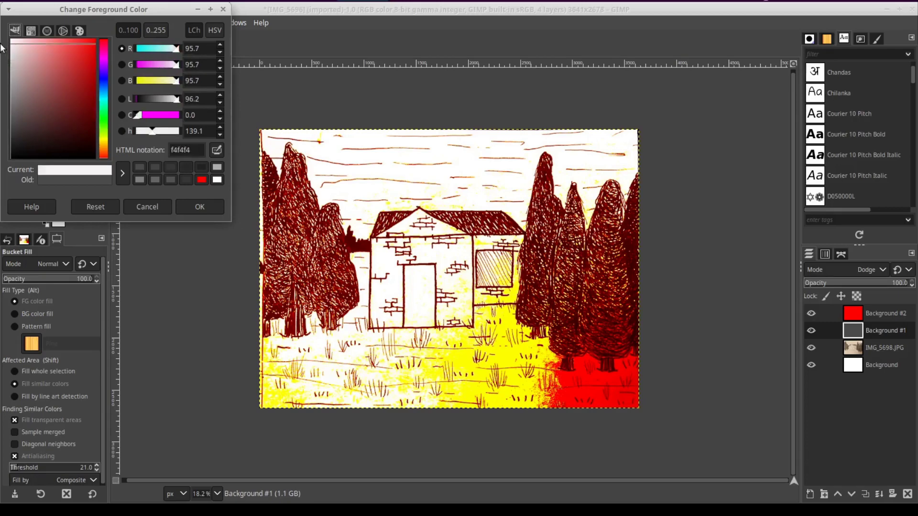
pyautogui.click(200, 207)
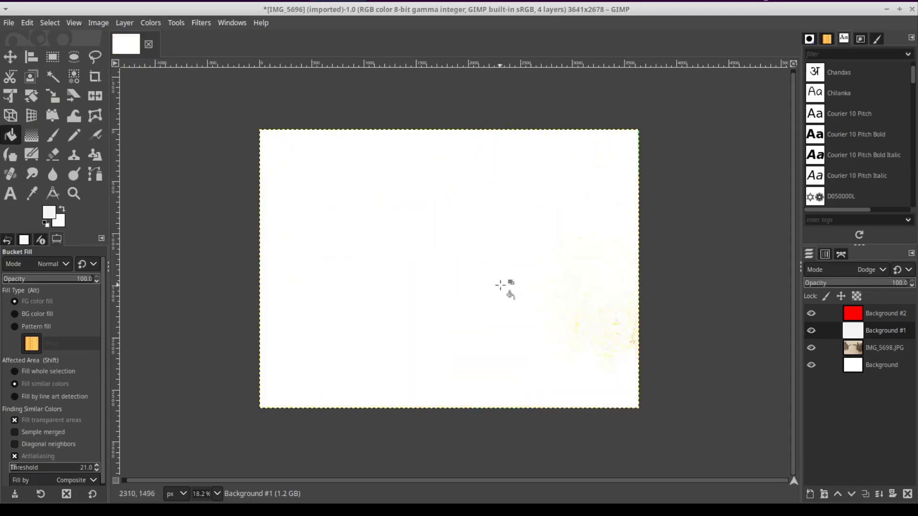
# Replace the near-white fill of the Background #1 layer with dark grey 4f4f4f
pyautogui.click(48, 214)
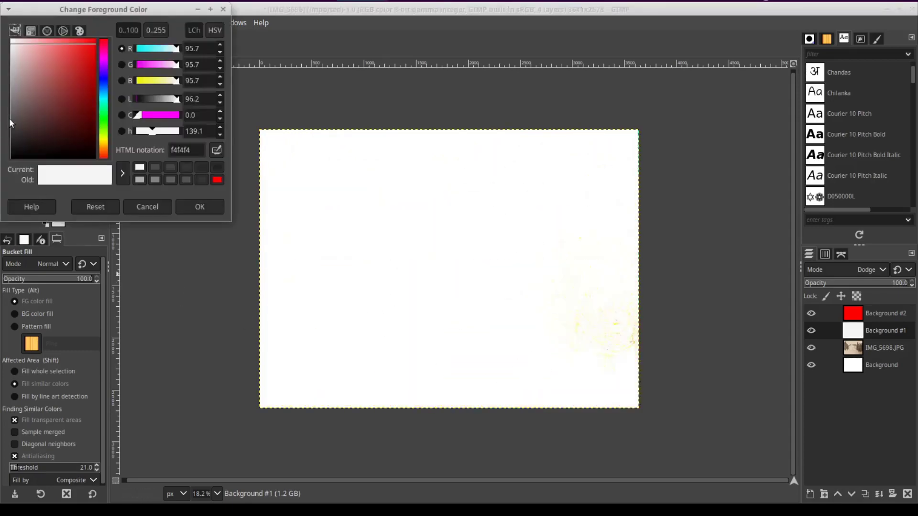
pyautogui.moveTo(10, 119)
pyautogui.mouseDown()
pyautogui.moveTo(4, 109)
pyautogui.moveTo(7, 121)
pyautogui.mouseUp()
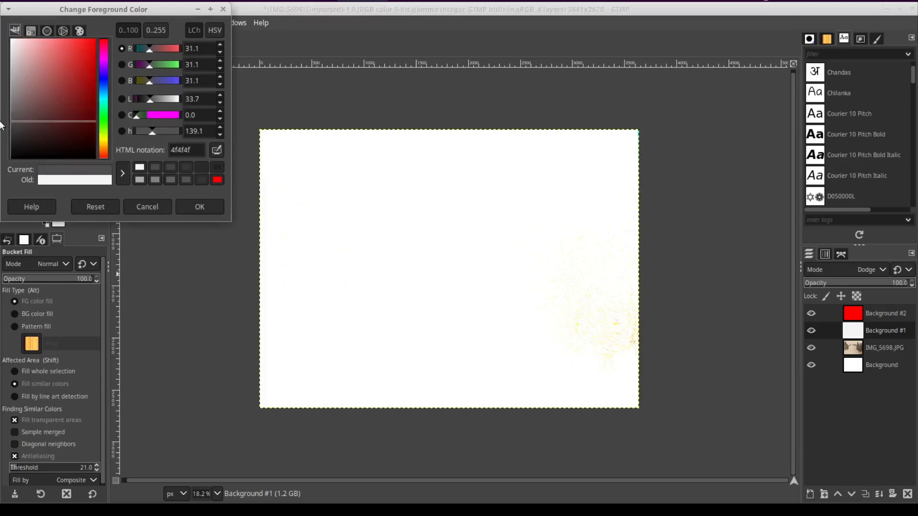
pyautogui.click(217, 203)
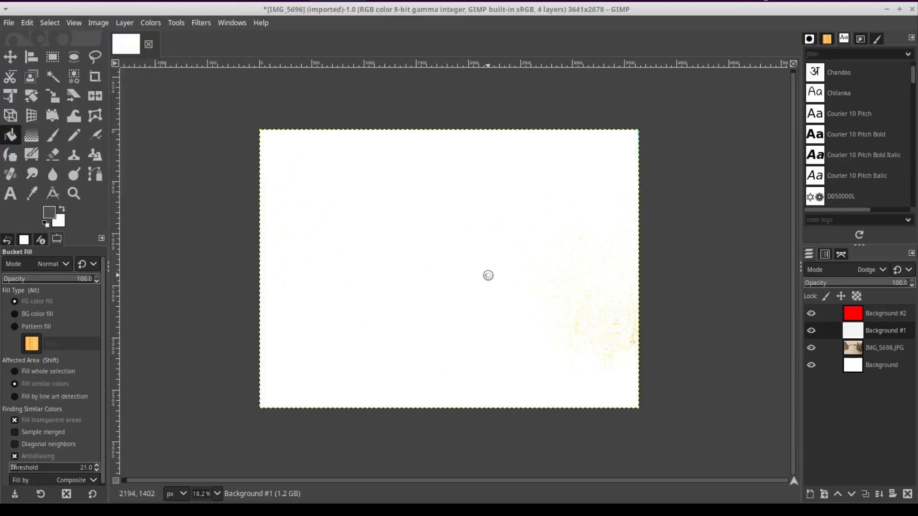
pyautogui.click(487, 276)
pyautogui.click(377, 254)
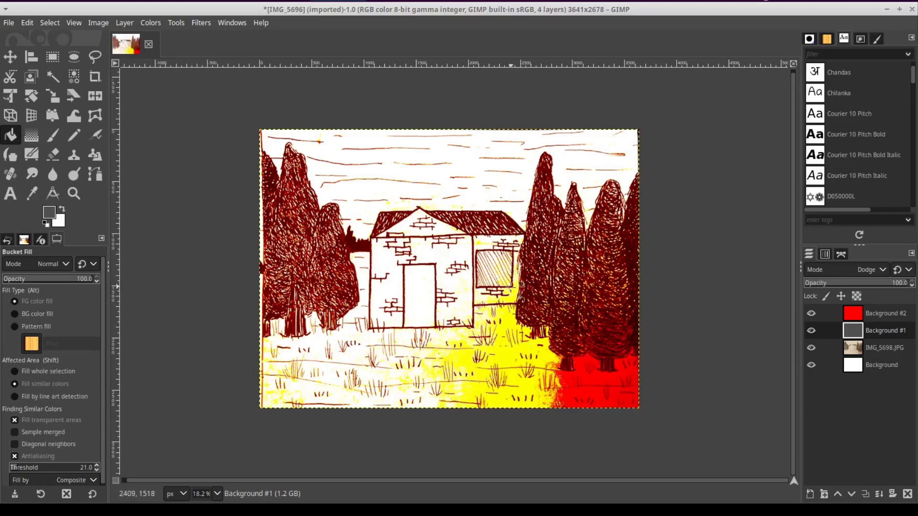
# Refill the Background #1 layer with progressively lighter mid-greys to clear more of the paper tone around the ink lines
pyautogui.click(53, 212)
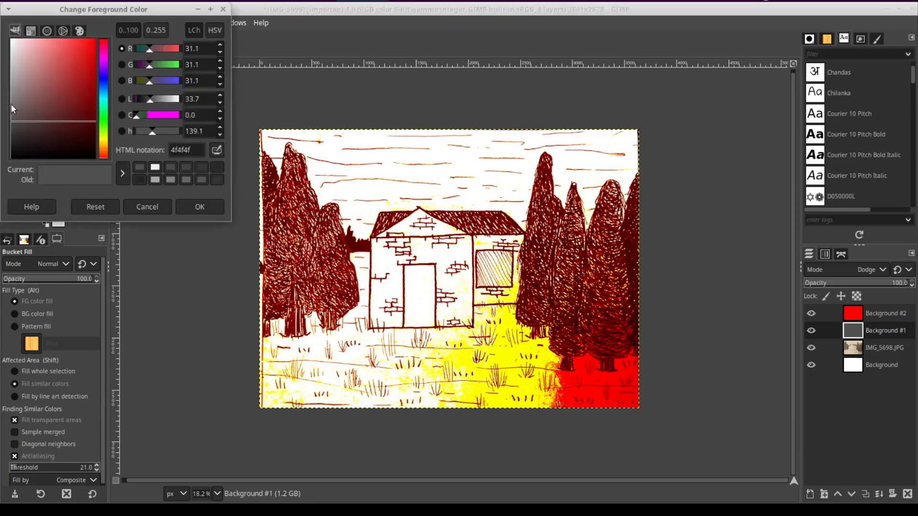
pyautogui.moveTo(13, 119); pyautogui.dragTo(6, 113)
pyautogui.click(223, 204)
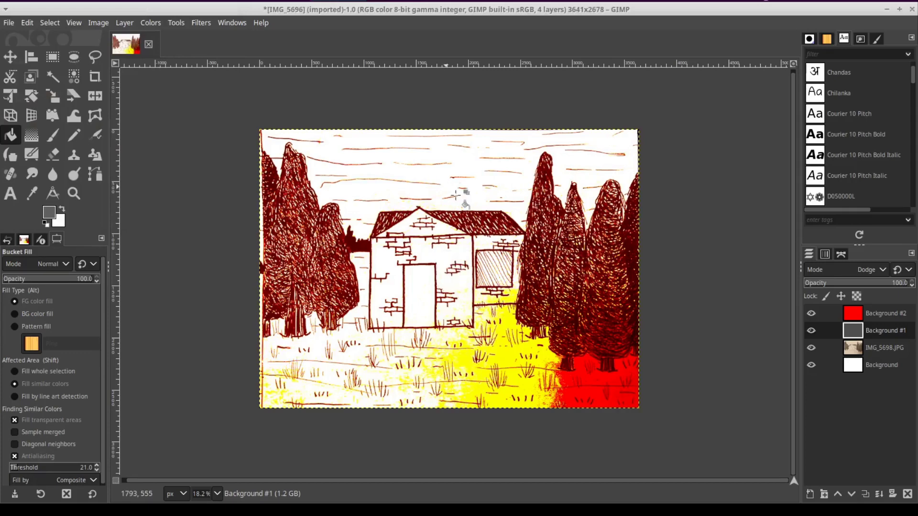
pyautogui.click(45, 211)
pyautogui.moveTo(16, 113); pyautogui.dragTo(6, 110)
pyautogui.click(205, 211)
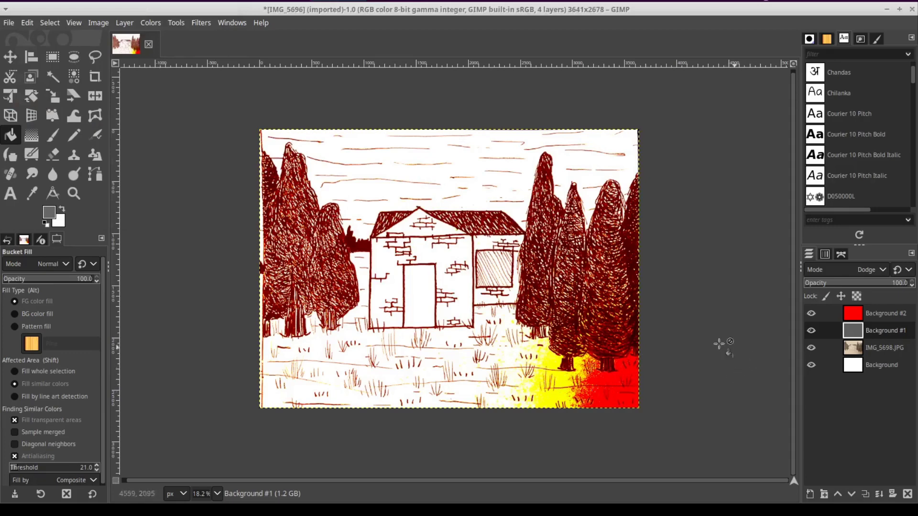
pyautogui.click(504, 221)
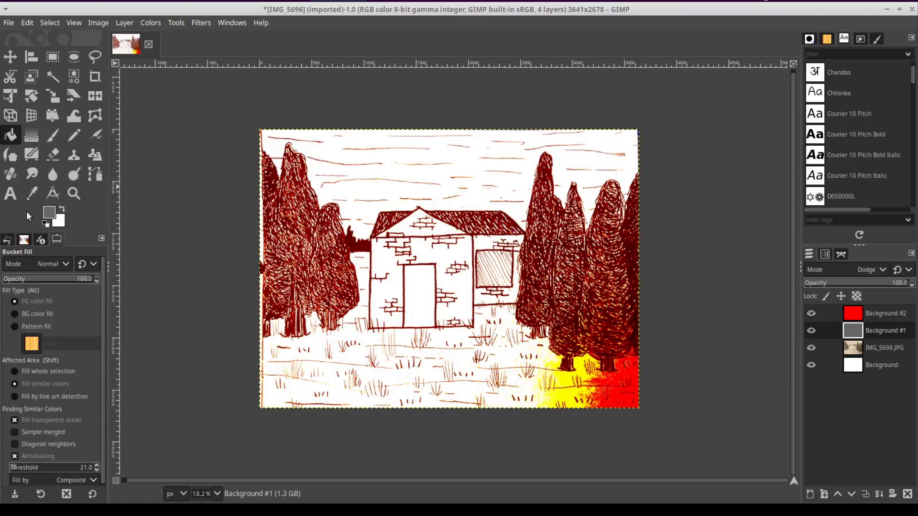
# Refill the Background #1 layer with grey 757575 and the slightly lighter grey 7c7c7c
pyautogui.click(50, 214)
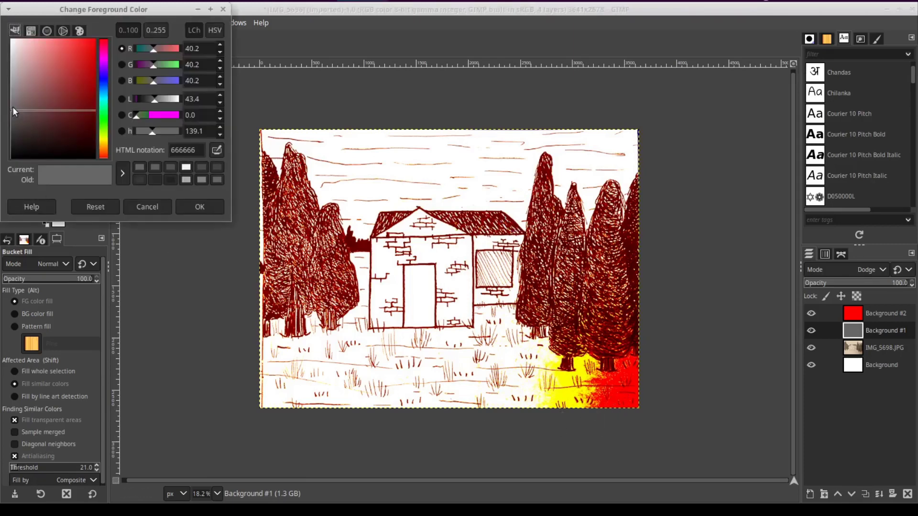
pyautogui.moveTo(13, 107); pyautogui.dragTo(6, 102)
pyautogui.click(195, 206)
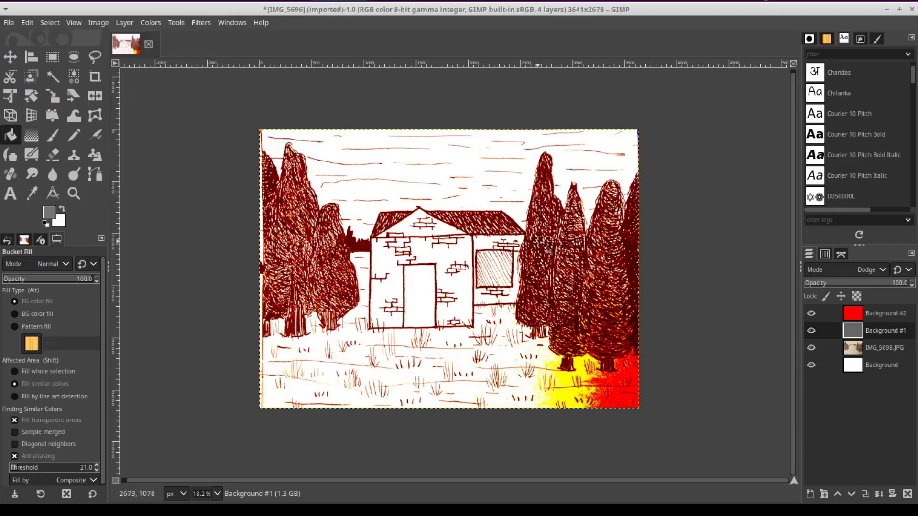
pyautogui.click(540, 242)
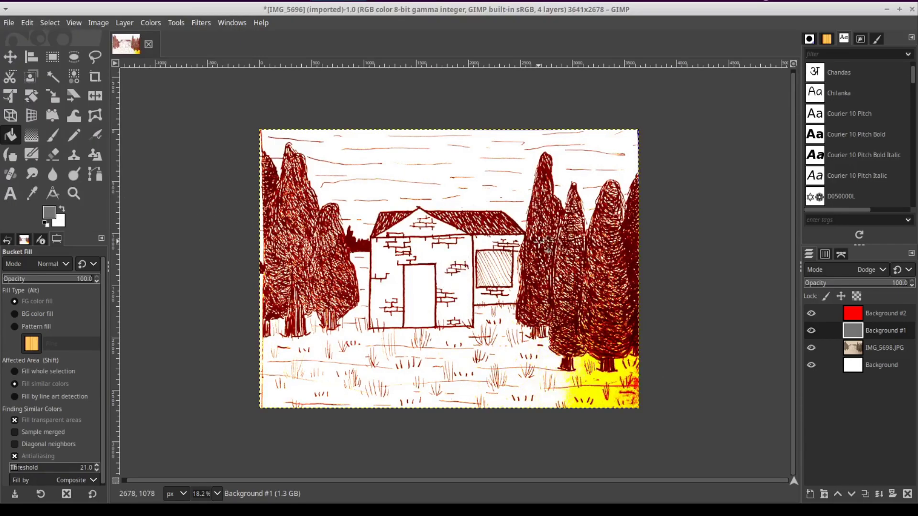
pyautogui.click(49, 213)
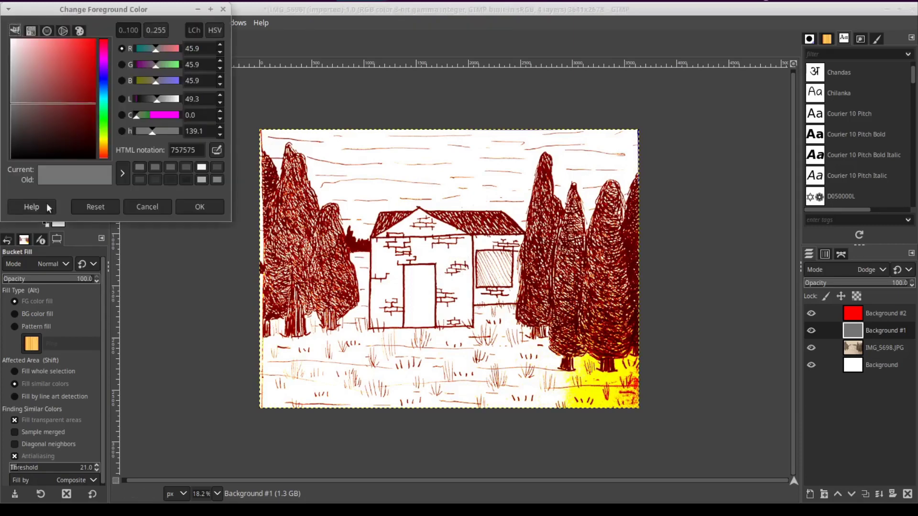
pyautogui.moveTo(8, 103); pyautogui.dragTo(5, 100)
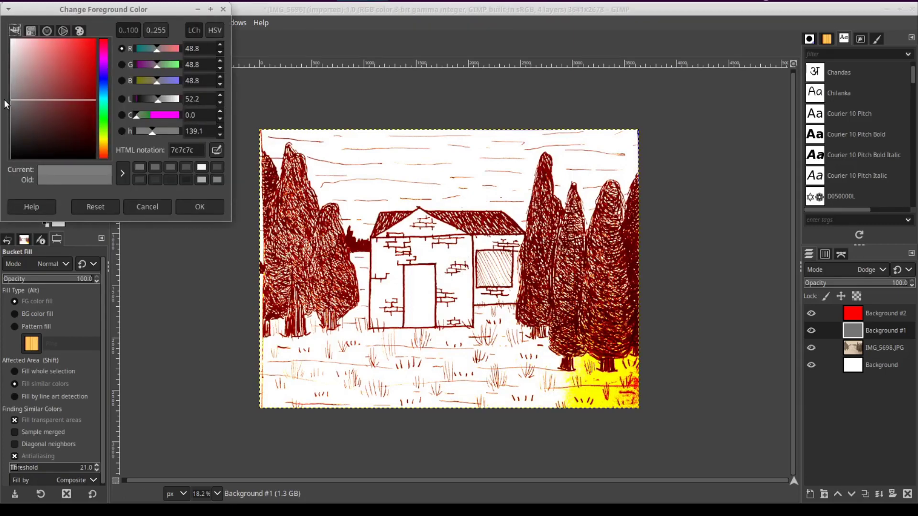
pyautogui.click(187, 204)
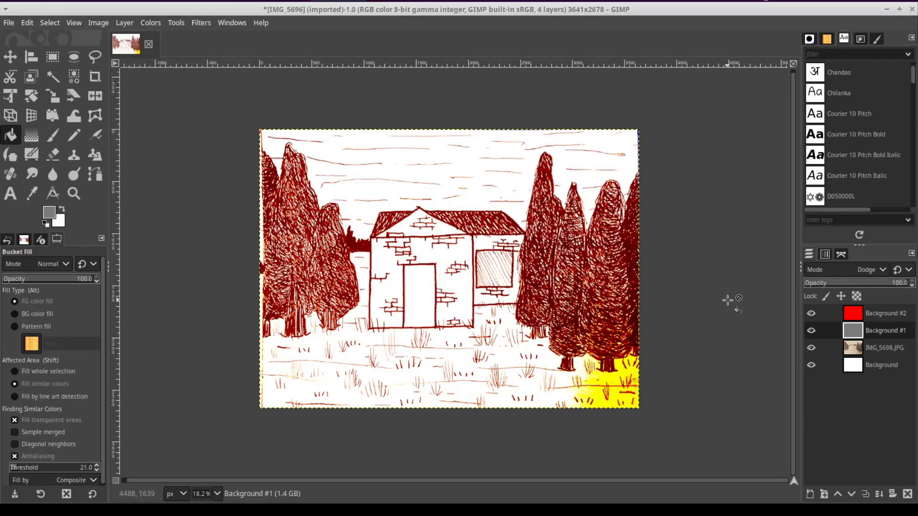
# Refill the Background #1 layer with the lighter greys 818181 and 8b8b8b
pyautogui.click(46, 211)
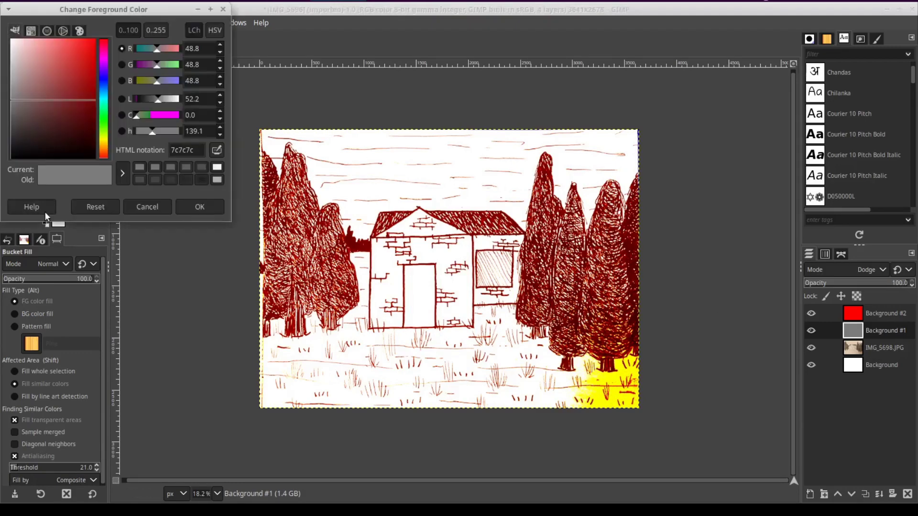
pyautogui.click(12, 97)
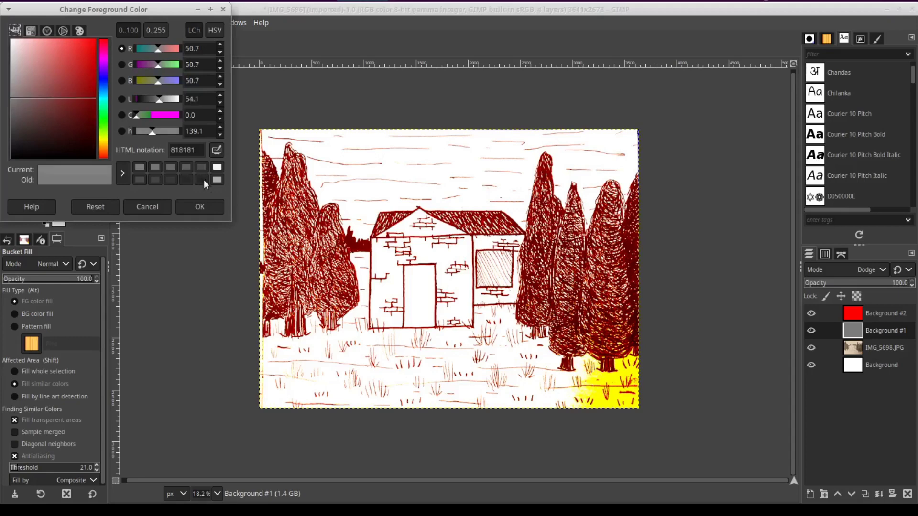
pyautogui.click(199, 211)
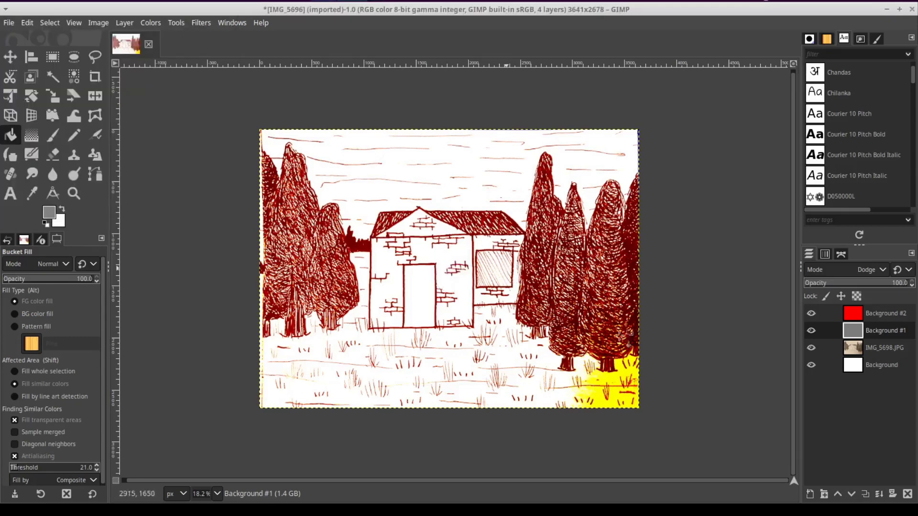
pyautogui.click(47, 212)
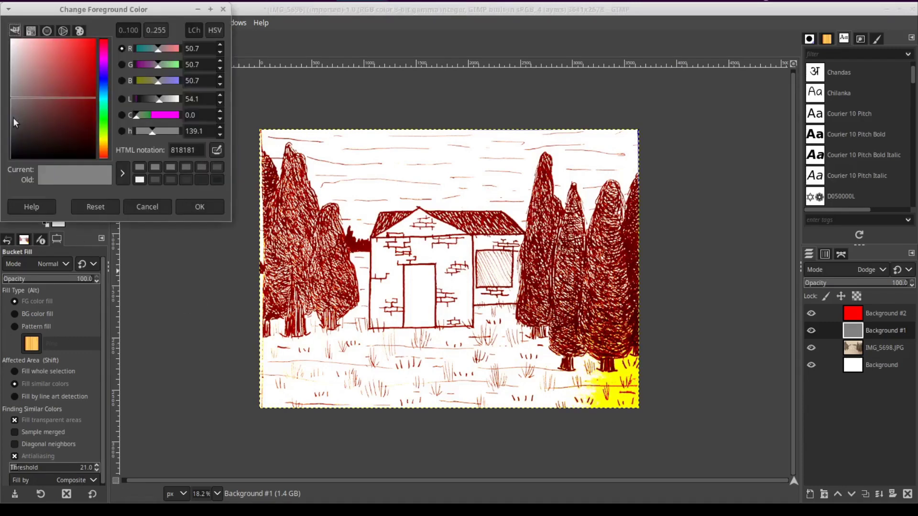
pyautogui.moveTo(12, 98); pyautogui.dragTo(8, 92)
pyautogui.click(194, 205)
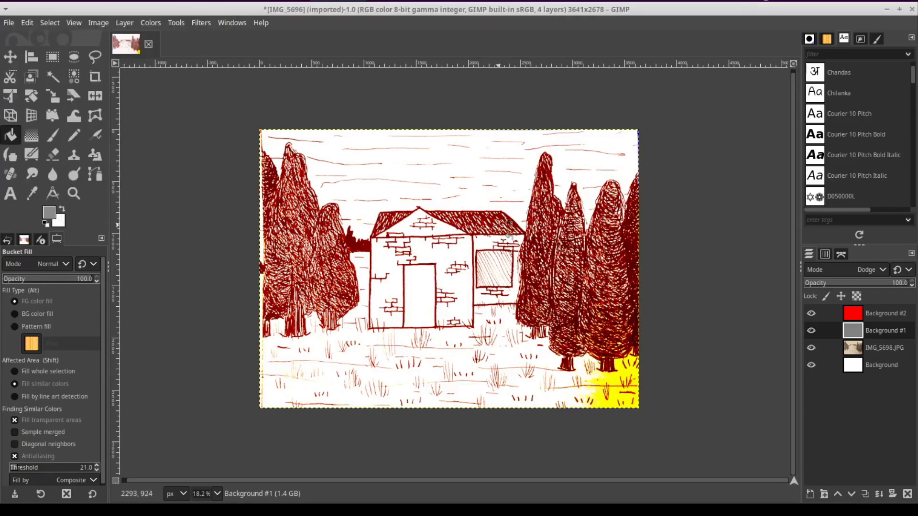
pyautogui.click(498, 226)
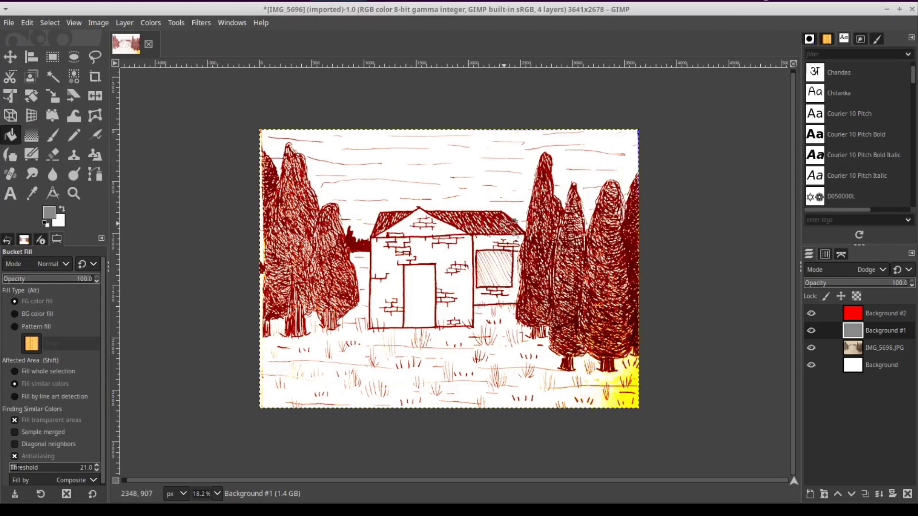
# Refill the Background #1 layer with a grey slightly lighter than 8b8b8b to clear the remaining yellow corner
pyautogui.click(43, 212)
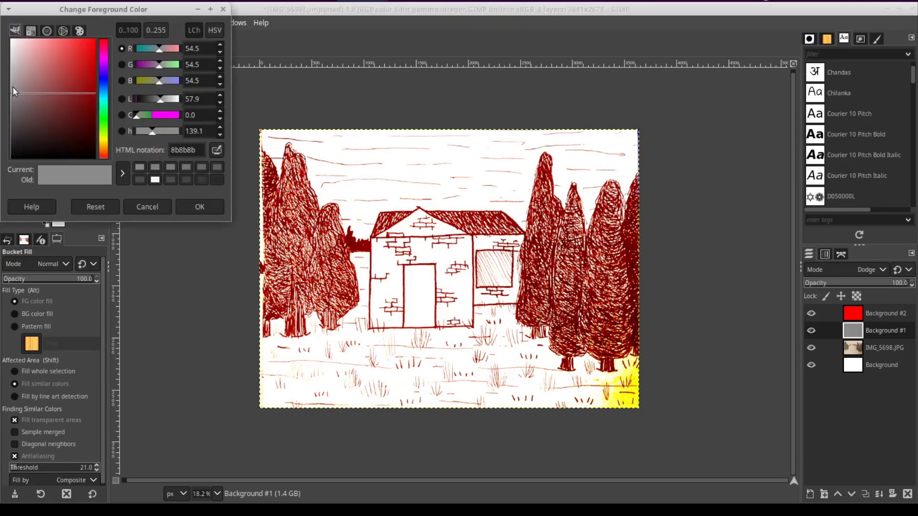
pyautogui.moveTo(12, 87); pyautogui.dragTo(7, 83)
pyautogui.click(194, 203)
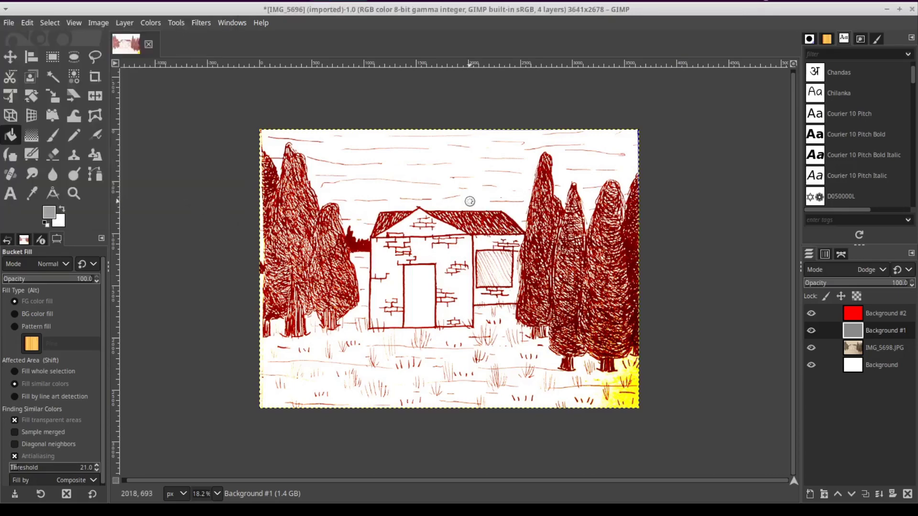
pyautogui.click(470, 201)
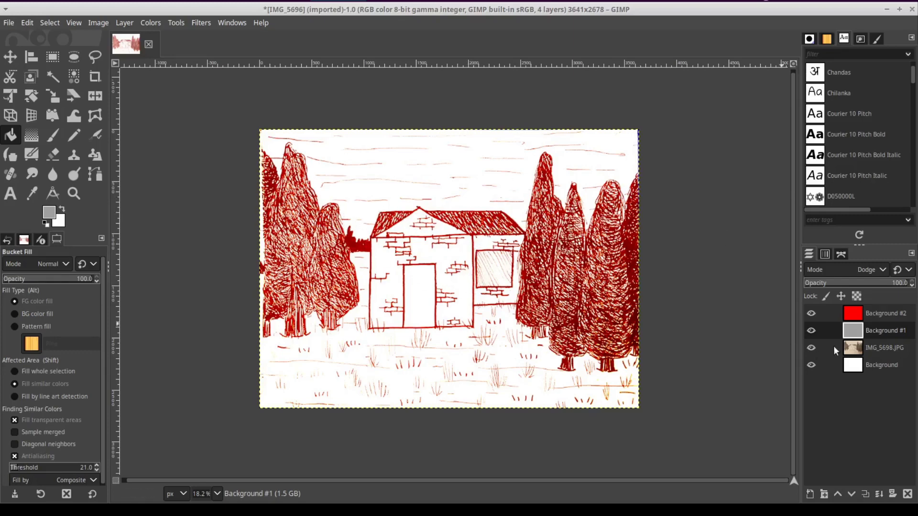
# Hide the red Background #2 layer and desaturate the IMG_5698.JPG layer in Luminance mode
pyautogui.click(811, 313)
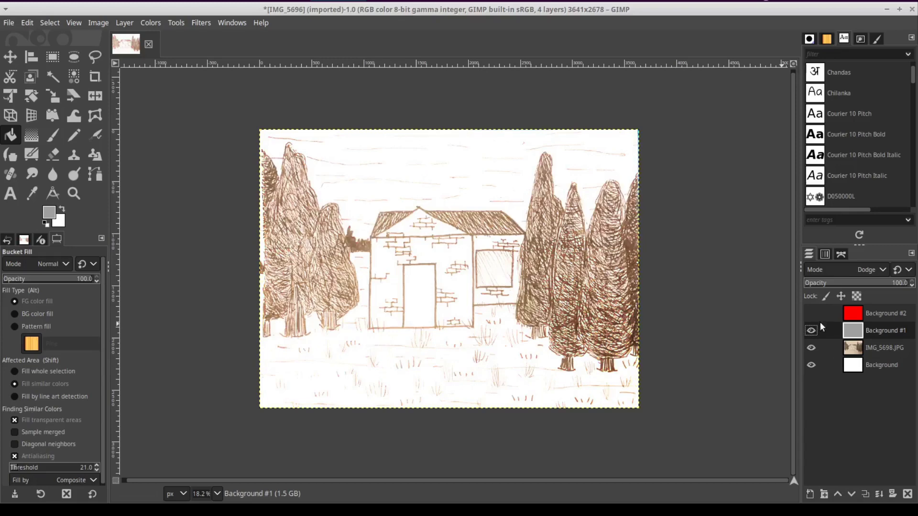
pyautogui.click(908, 354)
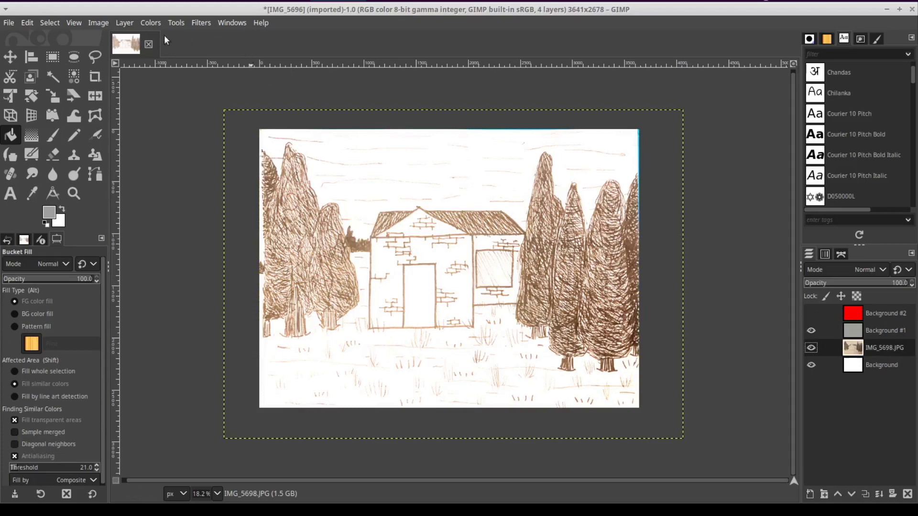
pyautogui.click(130, 22)
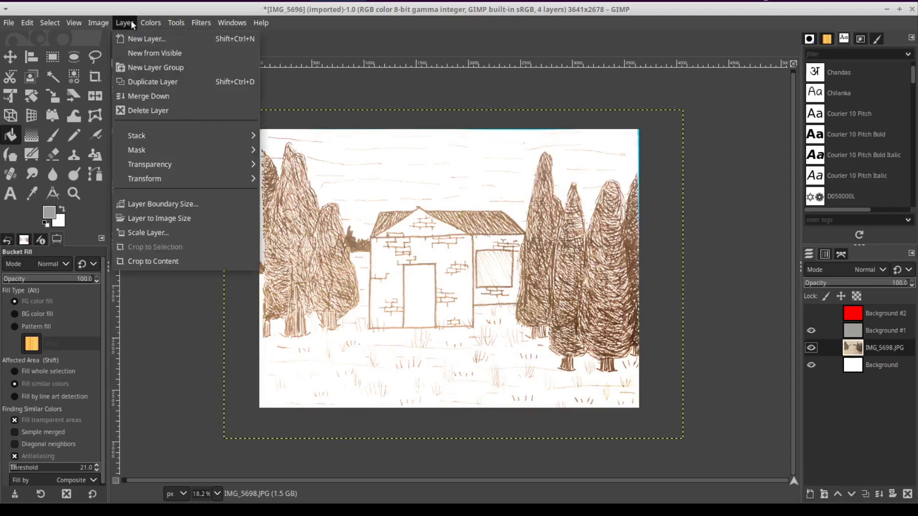
pyautogui.moveTo(143, 21)
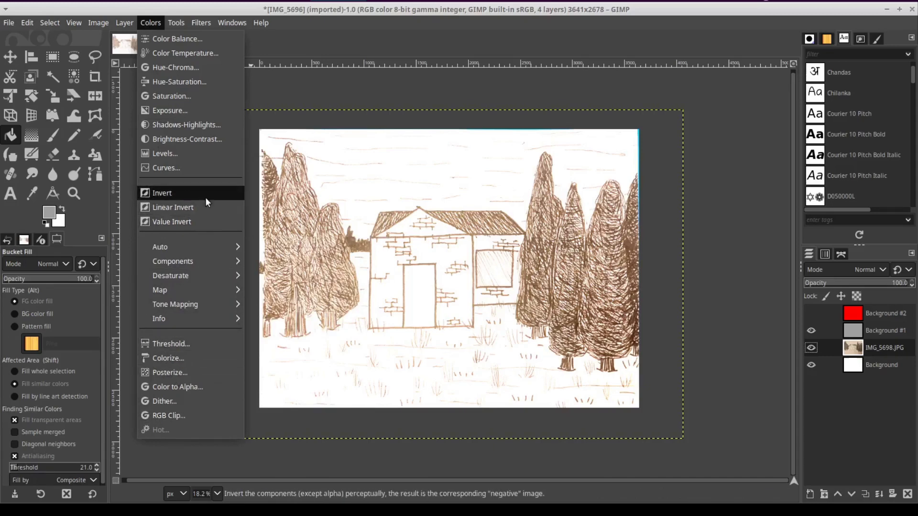
pyautogui.moveTo(207, 274)
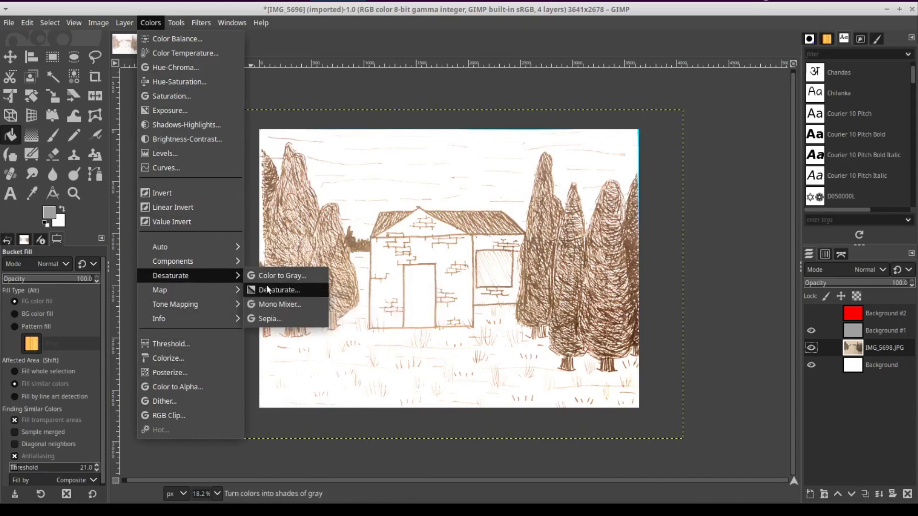
pyautogui.click(266, 289)
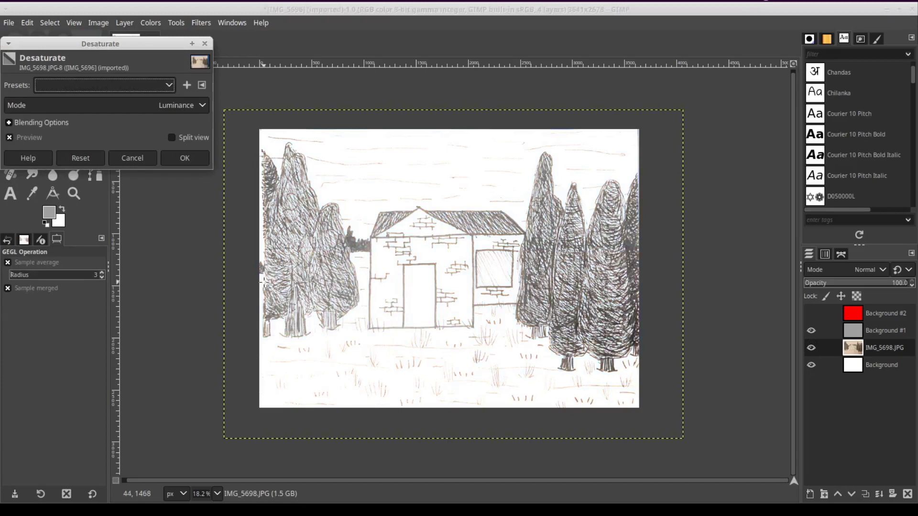
pyautogui.click(168, 158)
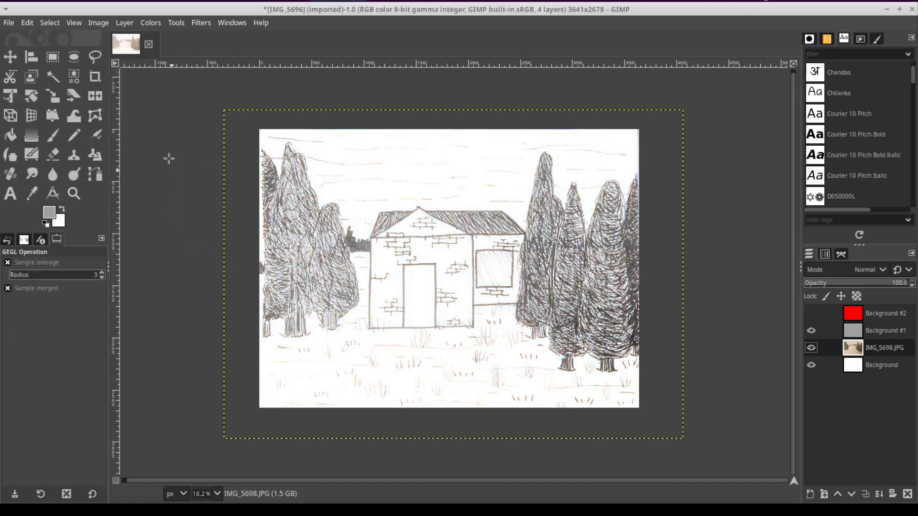
# Briefly preview the red Background #2 layer, hide it again, and merge Background #1 down into the IMG_5698.JPG layer
pyautogui.click(881, 330)
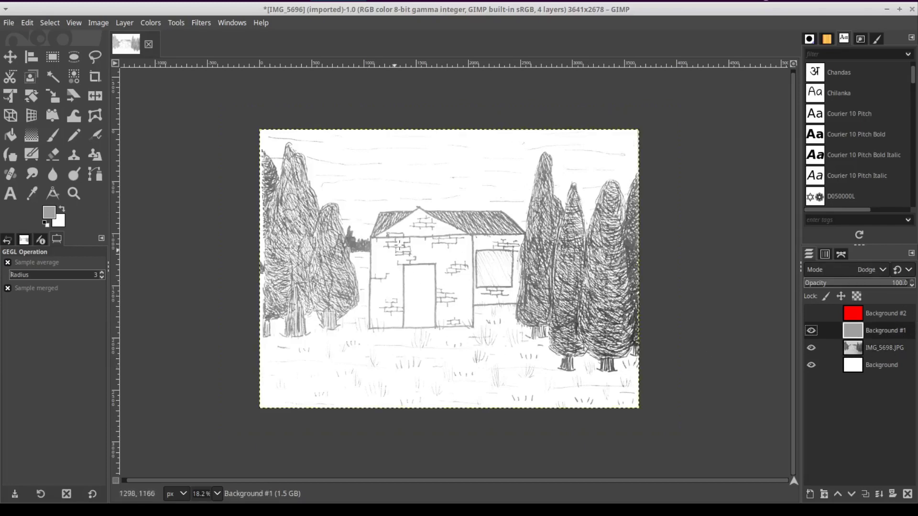
pyautogui.click(811, 312)
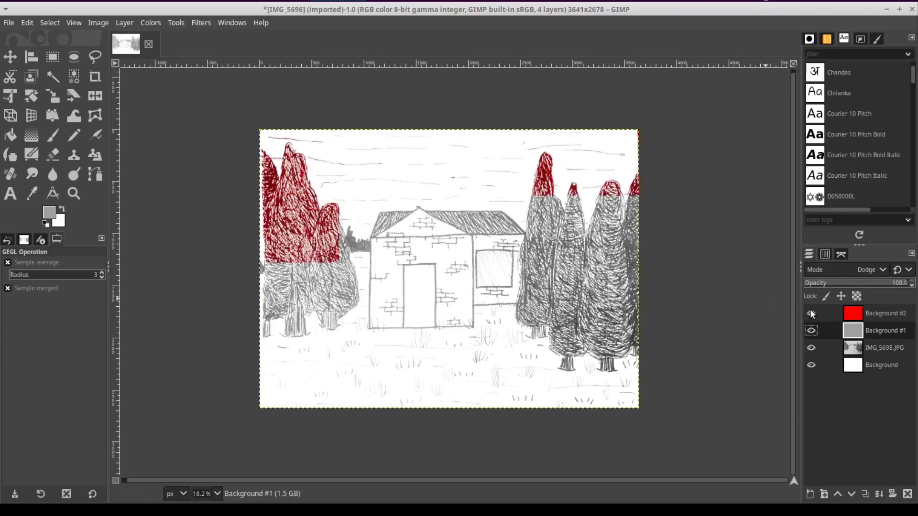
pyautogui.click(809, 312)
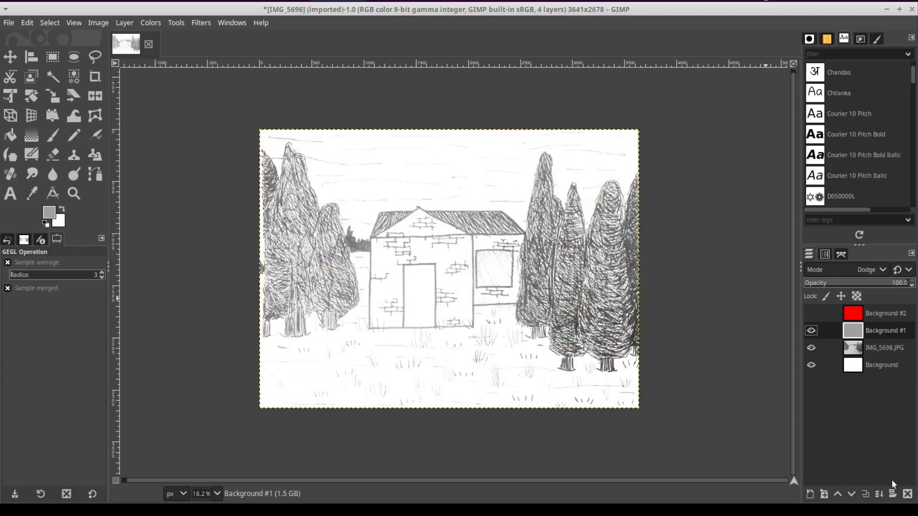
pyautogui.click(878, 497)
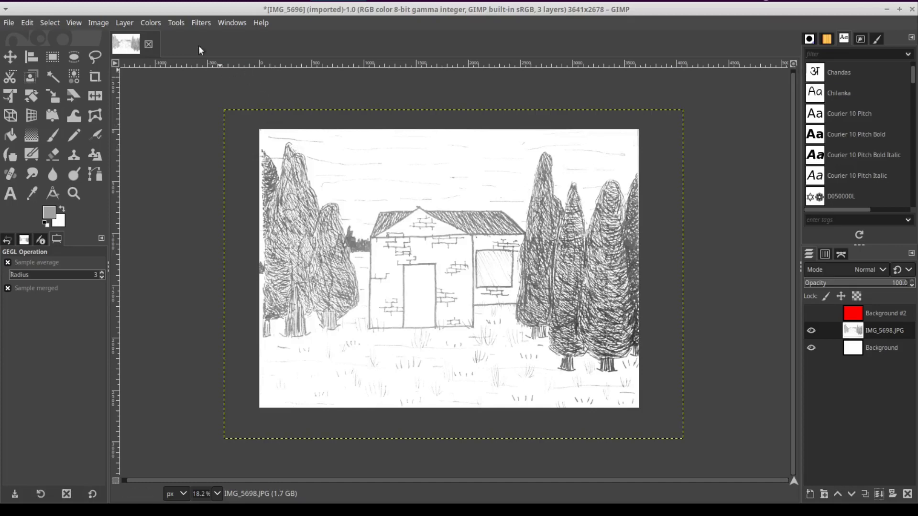
# Make the white of the merged IMG_5698.JPG layer transparent with Color to Alpha, leaving the thresholds at their defaults
pyautogui.click(145, 24)
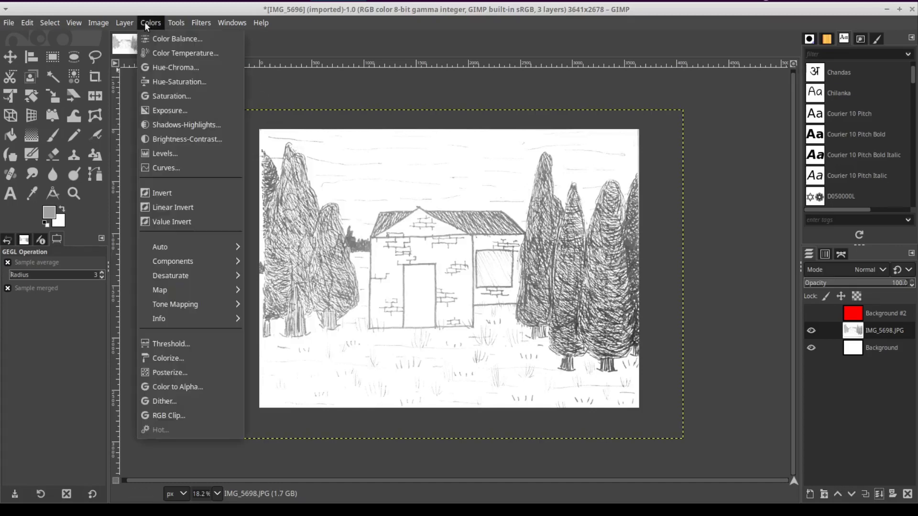
pyautogui.click(199, 386)
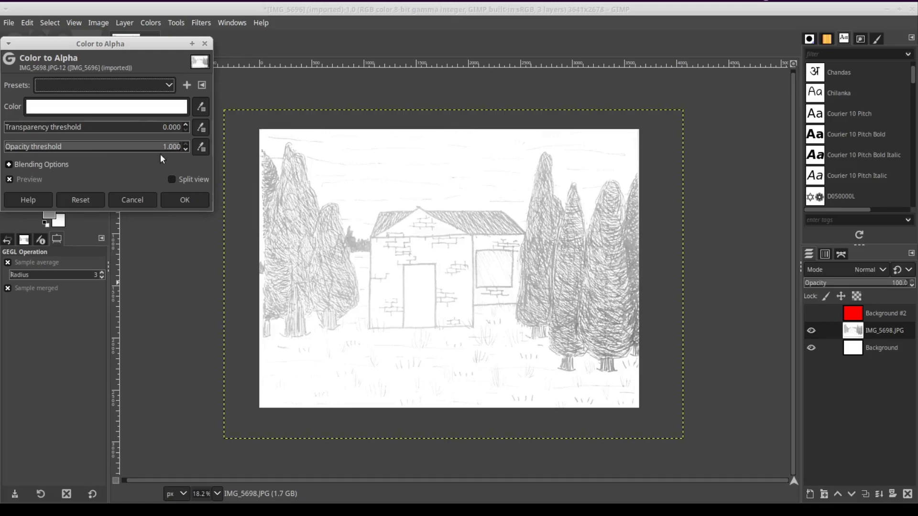
pyautogui.click(178, 197)
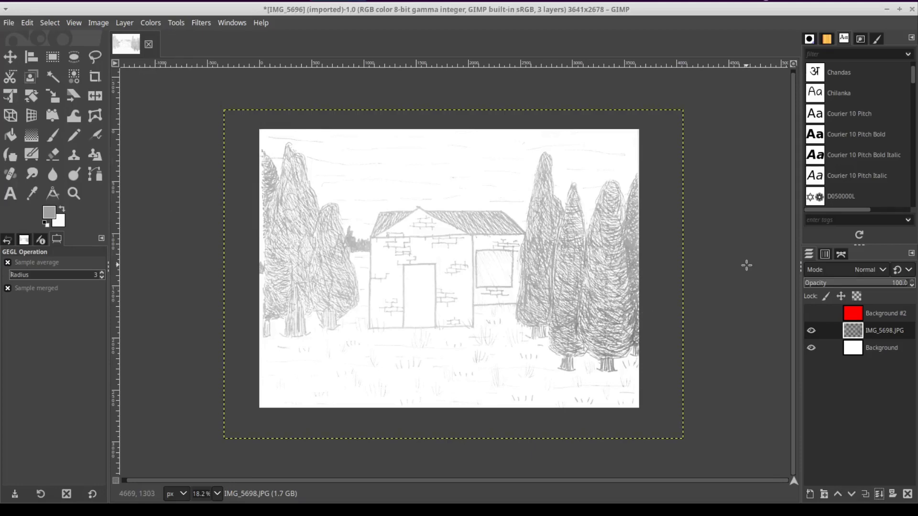
# Stack four duplicates of the transparent IMG_5698.JPG line layer to darken the ink lines
pyautogui.rightClick(868, 334)
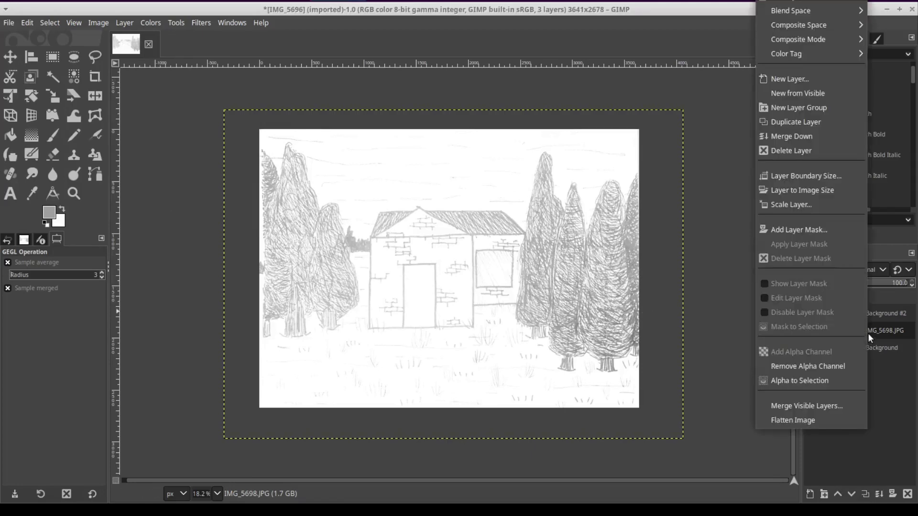
pyautogui.click(787, 123)
pyautogui.rightClick(907, 329)
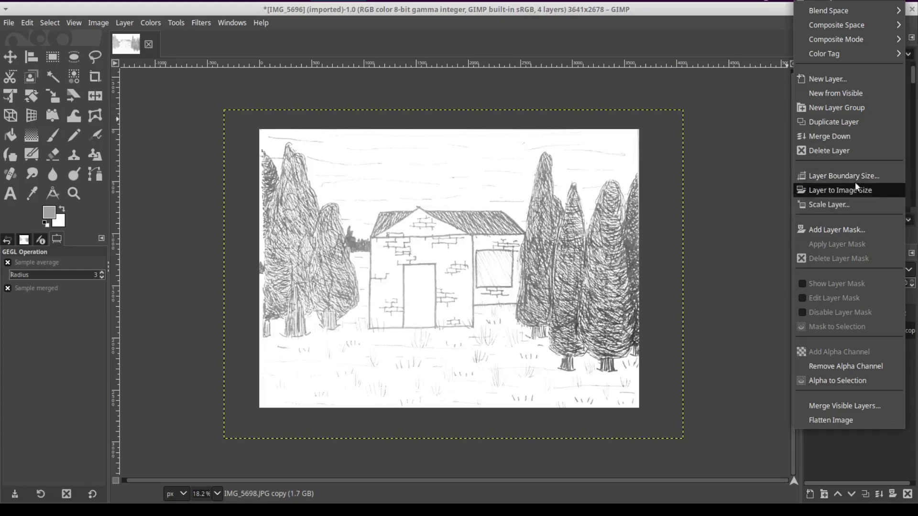
pyautogui.click(841, 121)
pyautogui.rightClick(870, 330)
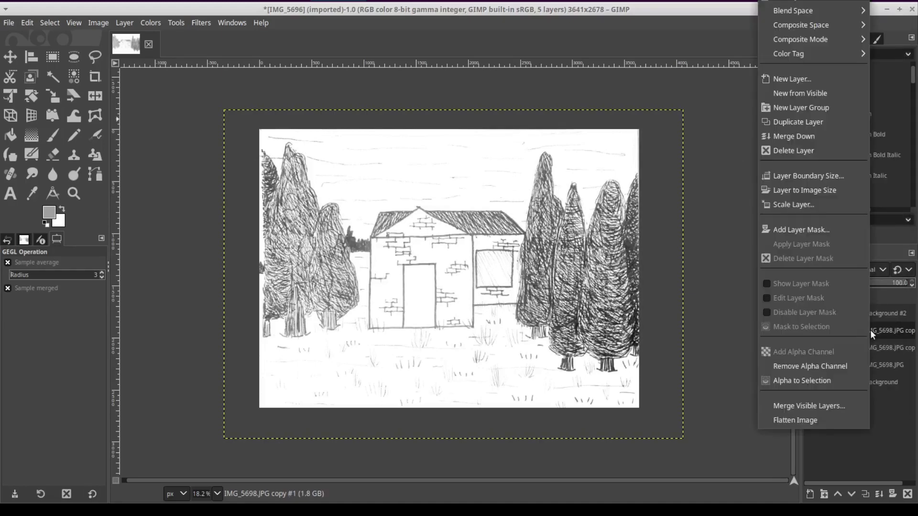
pyautogui.click(813, 120)
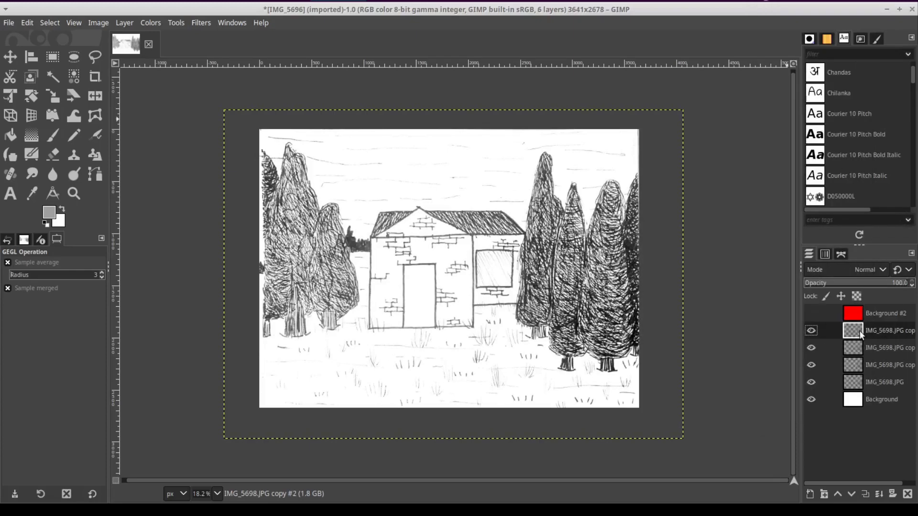
pyautogui.rightClick(873, 329)
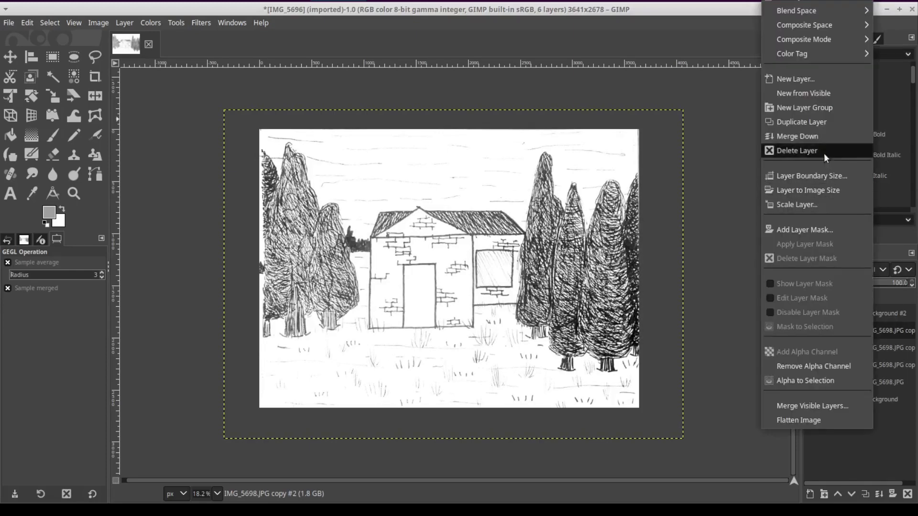
pyautogui.click(817, 123)
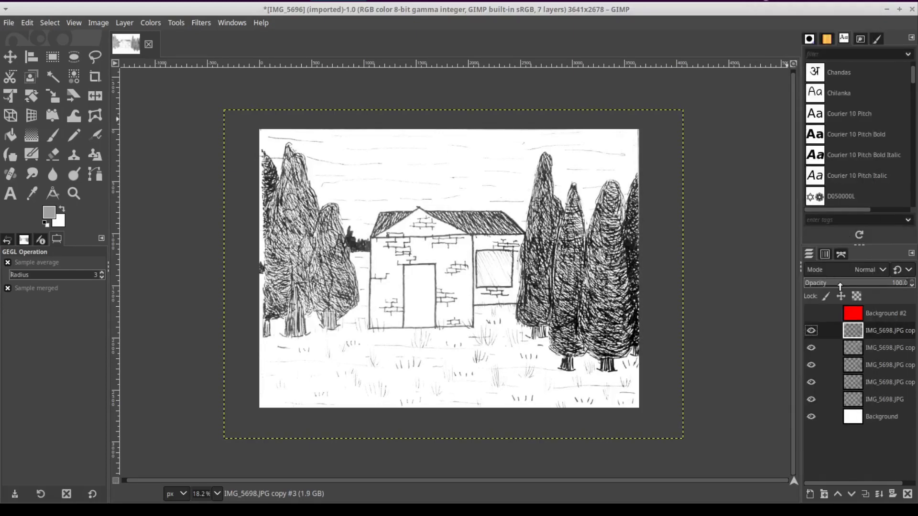
# Add four more duplicates of the topmost IMG_5698.JPG copy to strengthen the ink lines further
pyautogui.rightClick(867, 324)
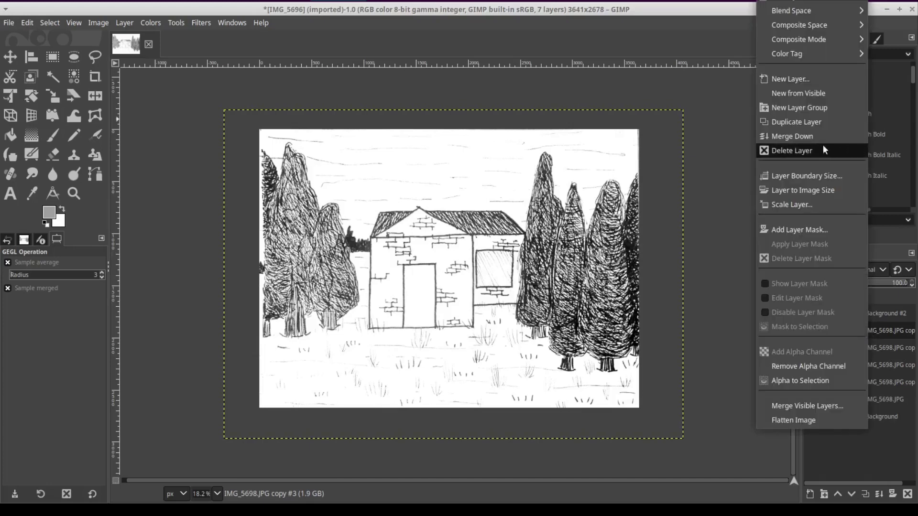
pyautogui.click(811, 122)
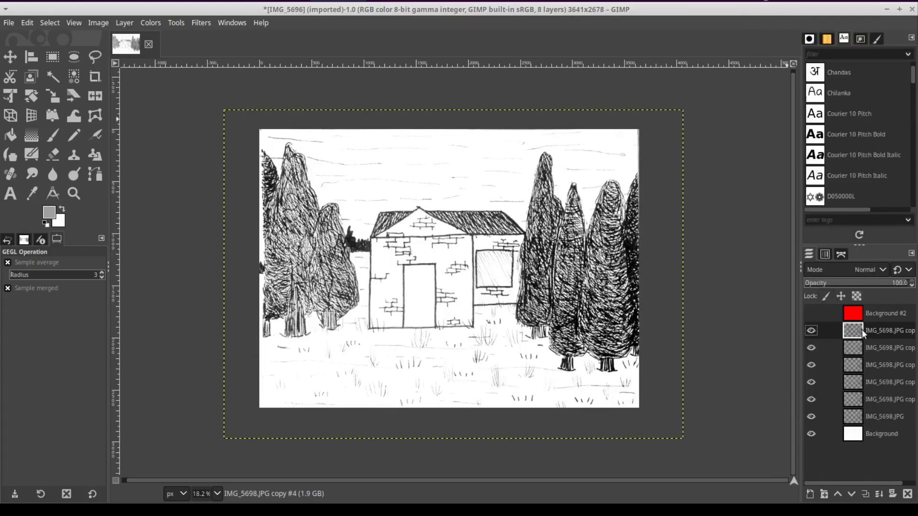
pyautogui.rightClick(873, 326)
pyautogui.click(816, 122)
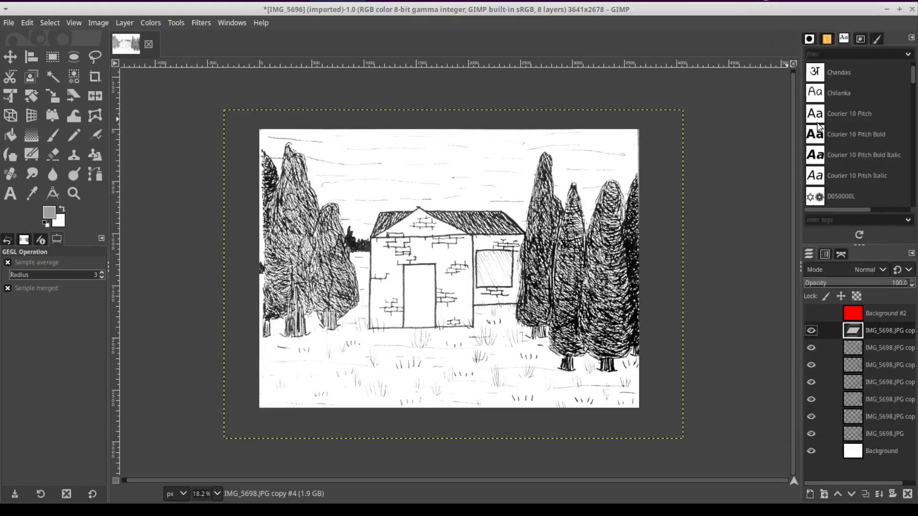
pyautogui.rightClick(876, 328)
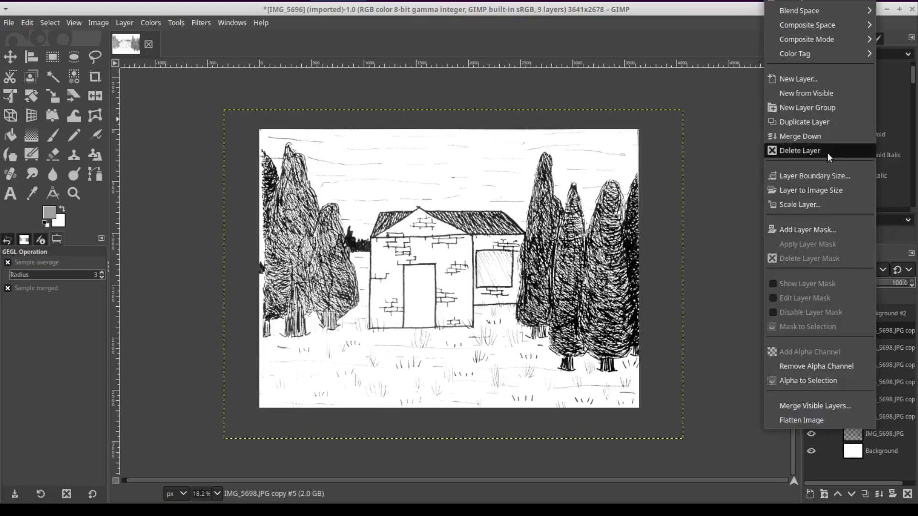
pyautogui.click(812, 119)
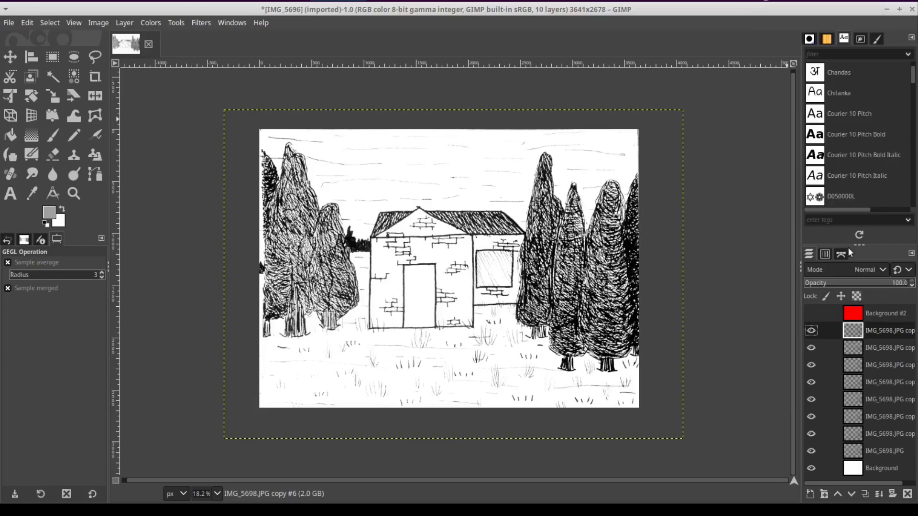
pyautogui.rightClick(871, 323)
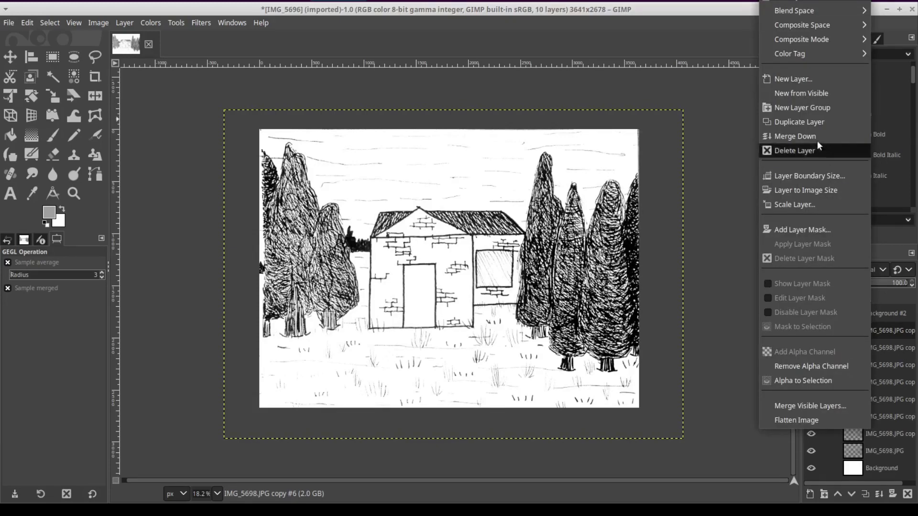
pyautogui.click(806, 122)
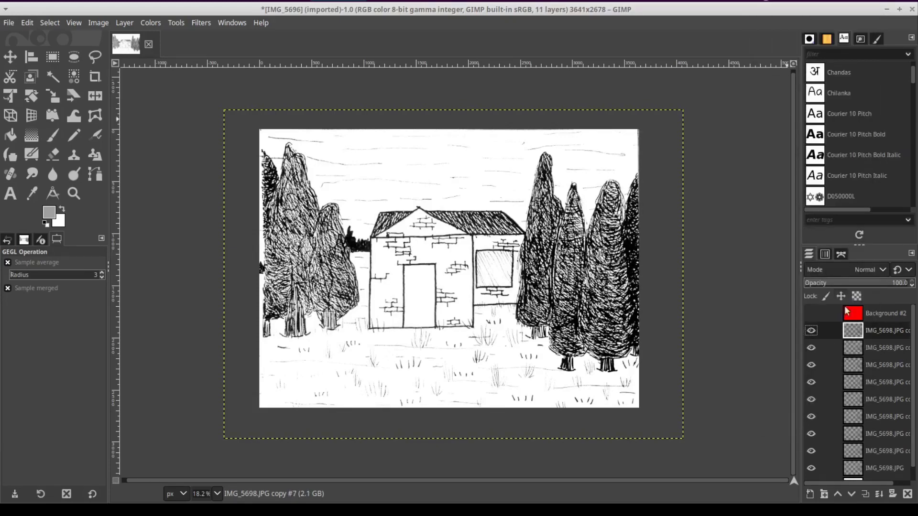
# Merge all the duplicated line copies down into the single IMG_5698.JPG layer, keeping the white Background layer separate
pyautogui.click(878, 493)
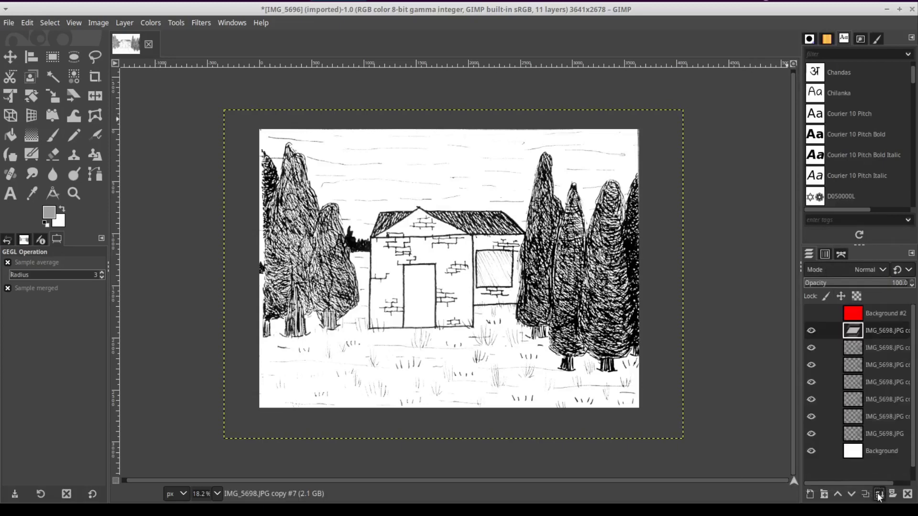
pyautogui.click(878, 493)
pyautogui.click(878, 493)
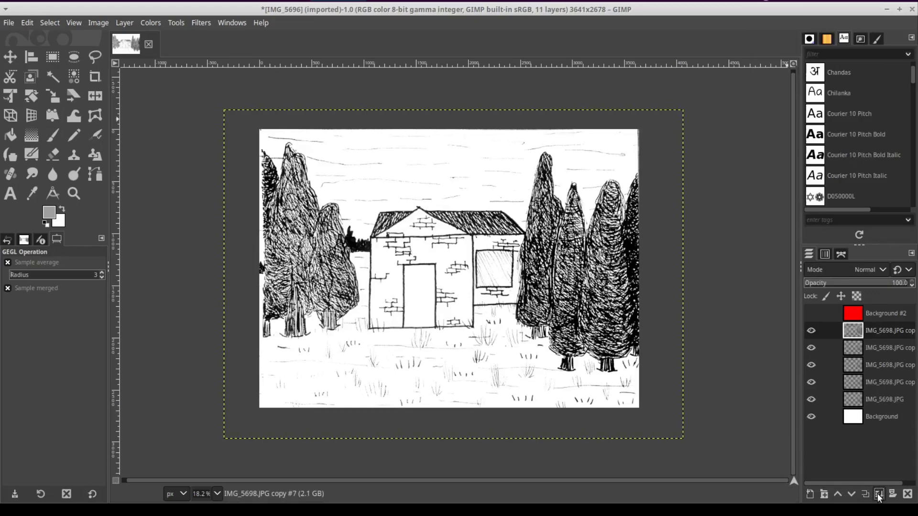
pyautogui.click(878, 494)
pyautogui.click(878, 494)
pyautogui.click(878, 494)
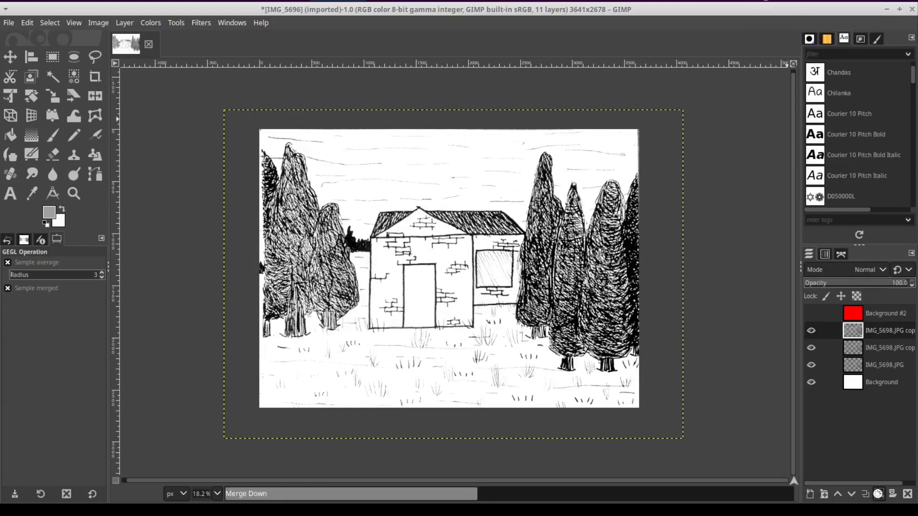
pyautogui.click(878, 494)
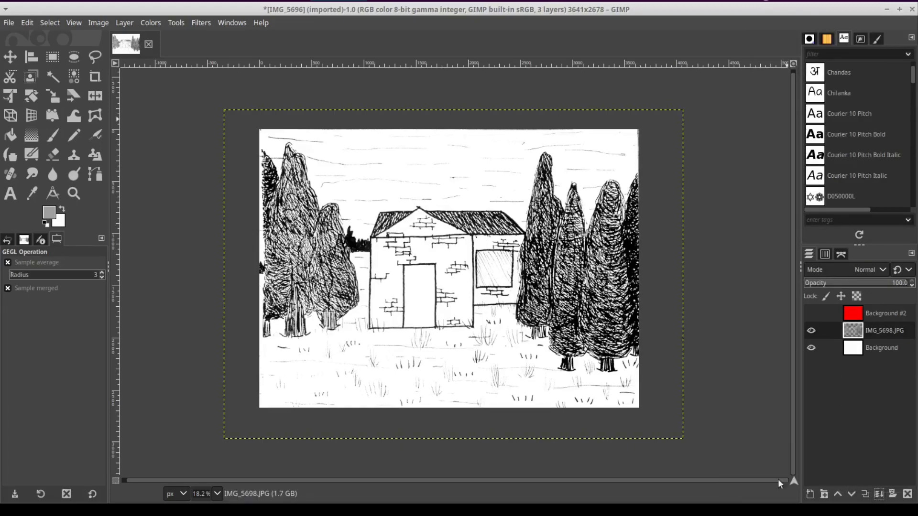